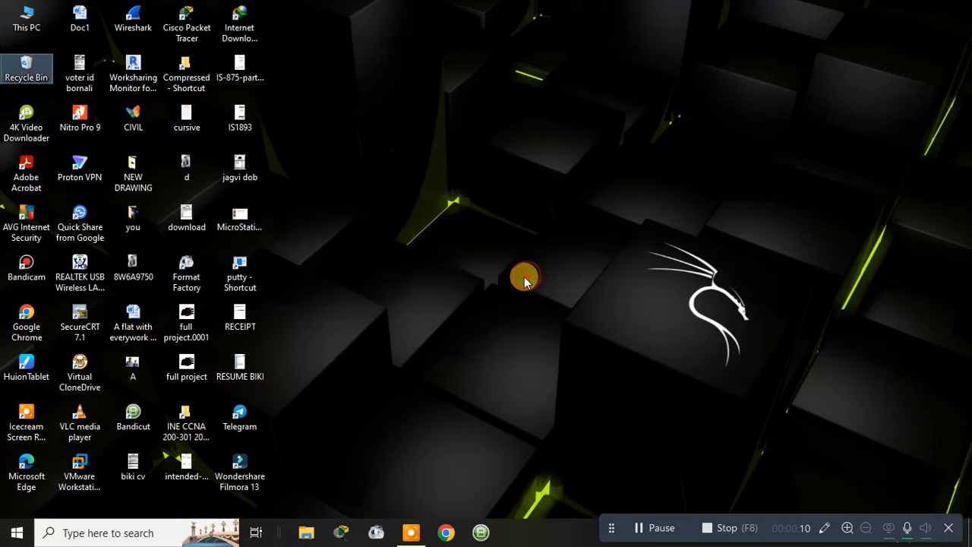
Launch RISAFloor 18.0 from the CIVIL desktop folder in demo mode and accept the demo limitations.
click(133, 122)
double_click(133, 122)
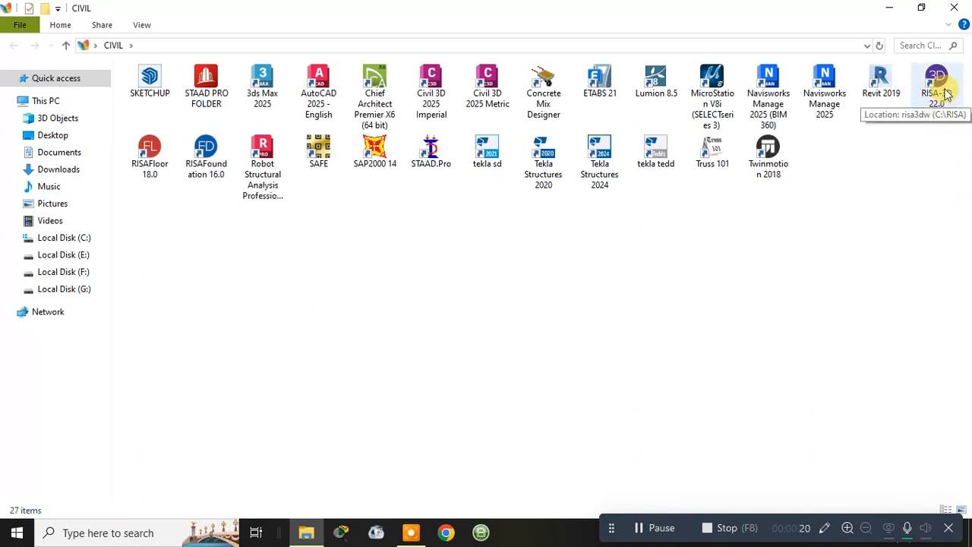
double_click(157, 165)
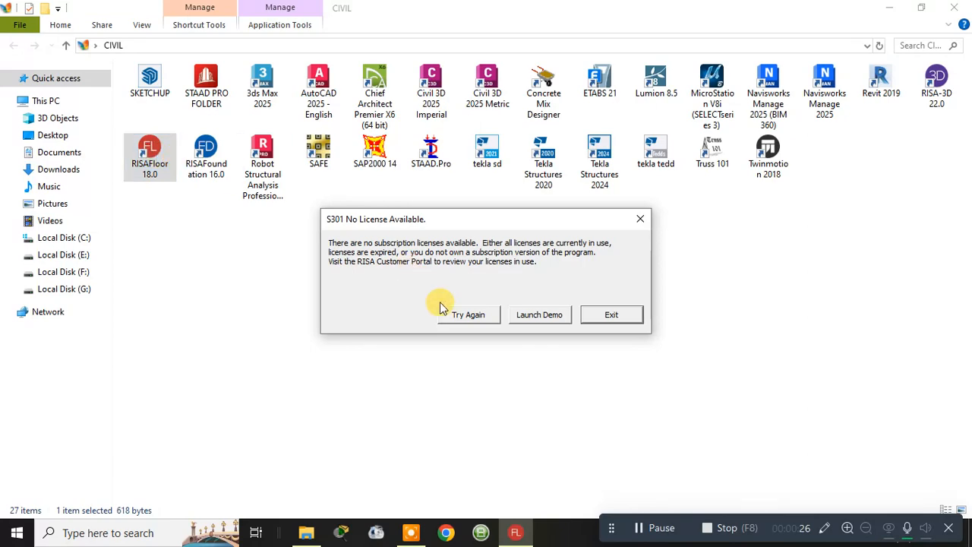
click(541, 316)
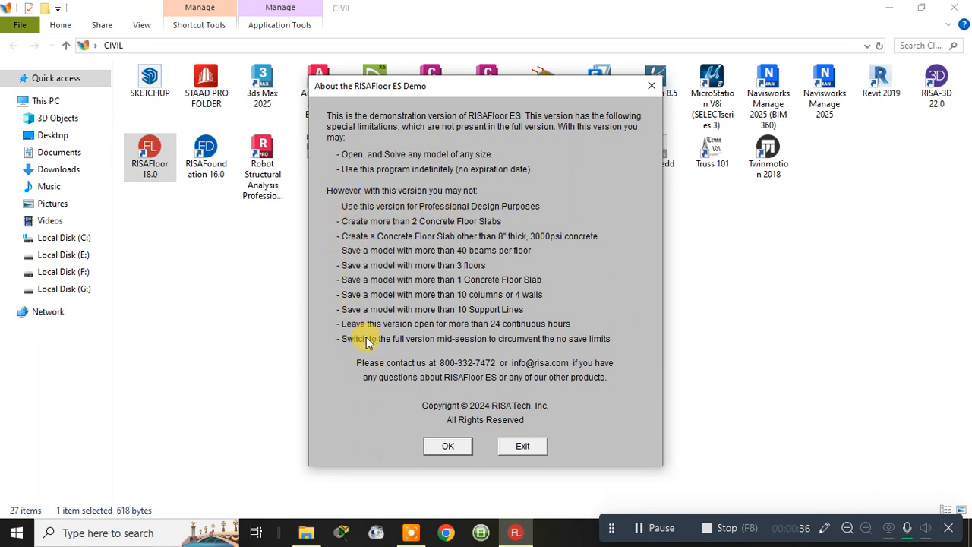
click(448, 449)
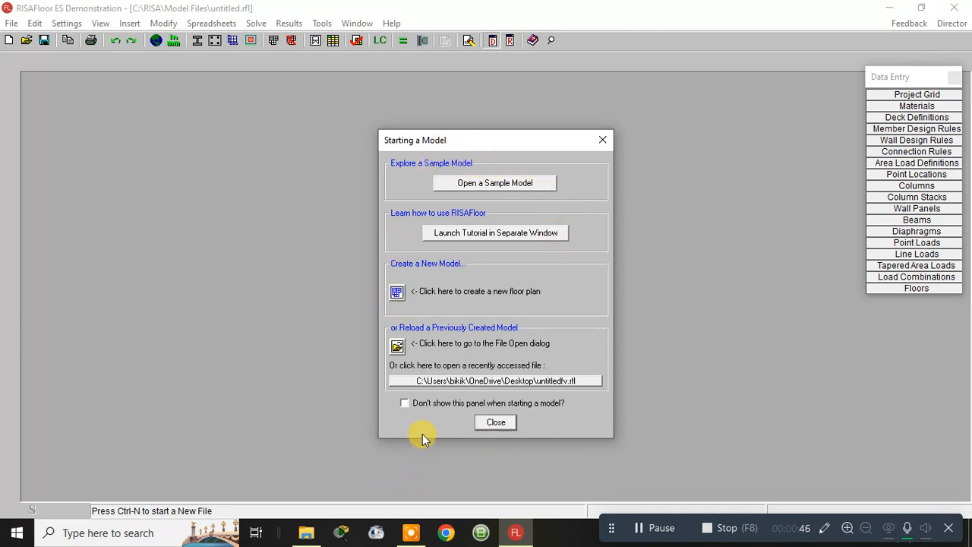
Open the RISAFloor sample model, accepting its global model settings and dismissing the warning log.
click(512, 190)
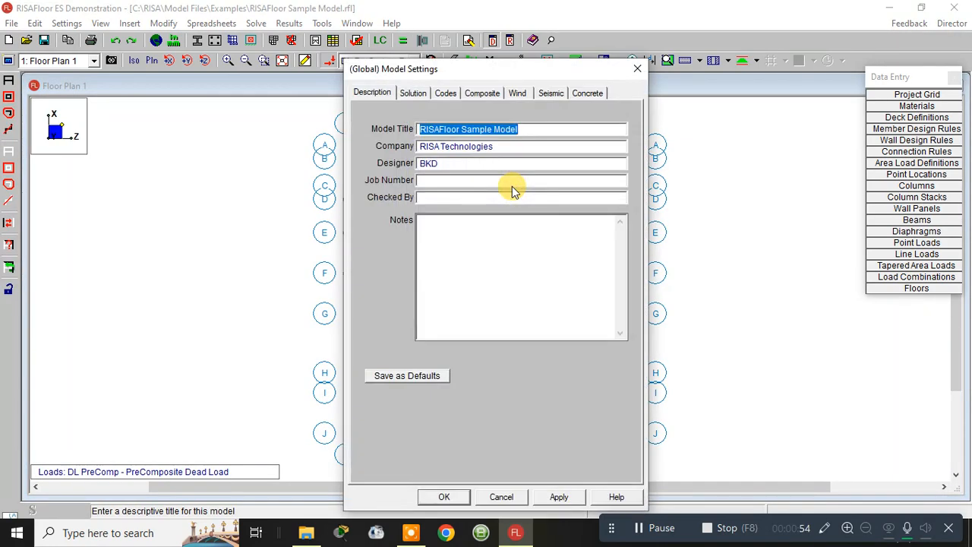
click(445, 499)
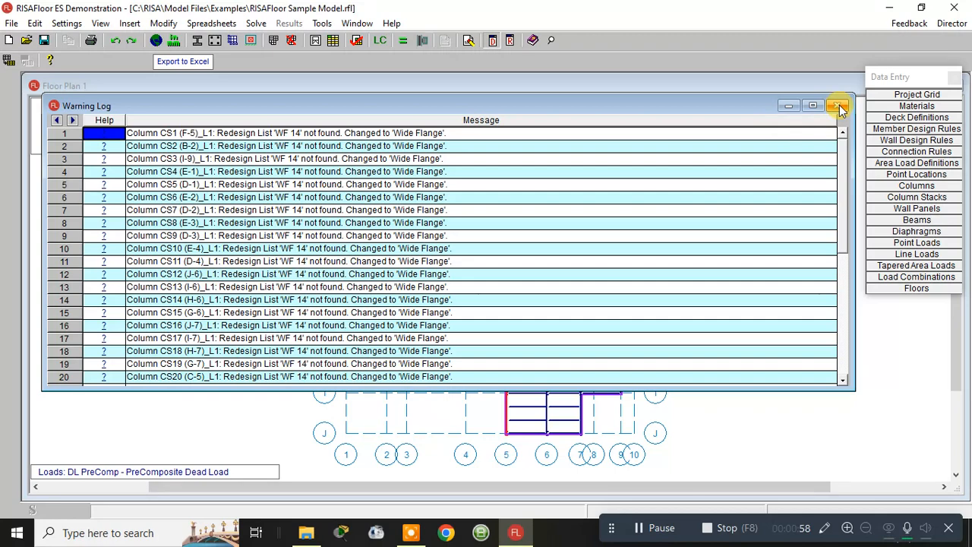
click(839, 111)
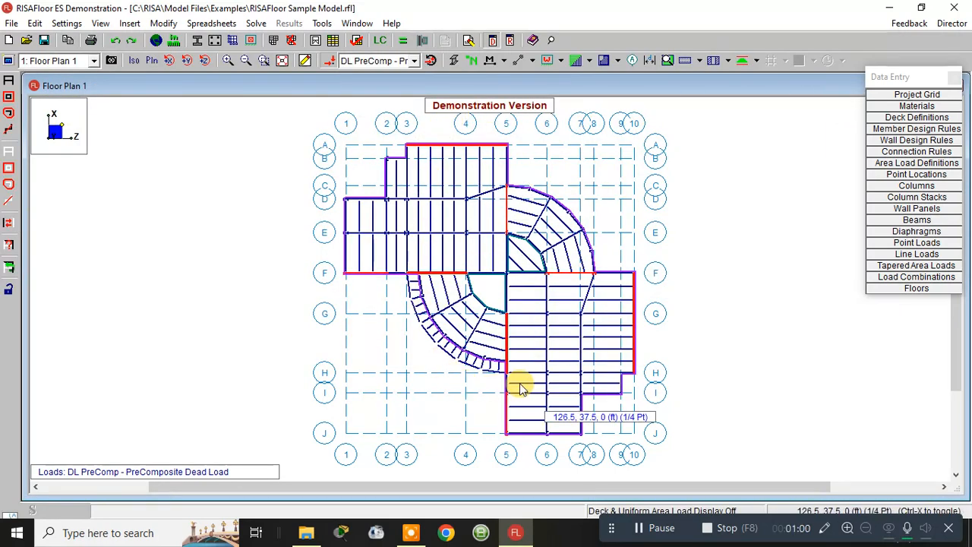
Examine the sample building's framing in the Full Model view, and return to Floor Plan 1.
click(95, 61)
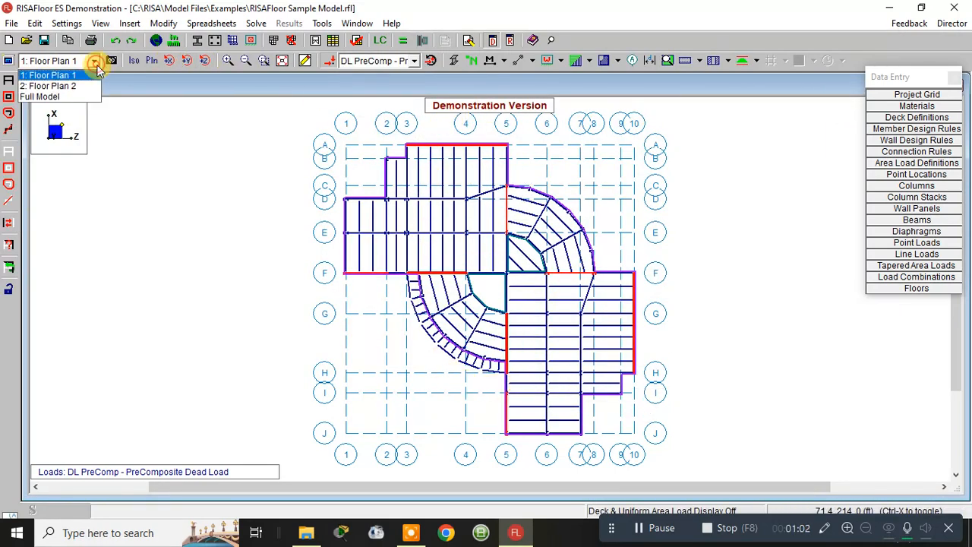
click(46, 96)
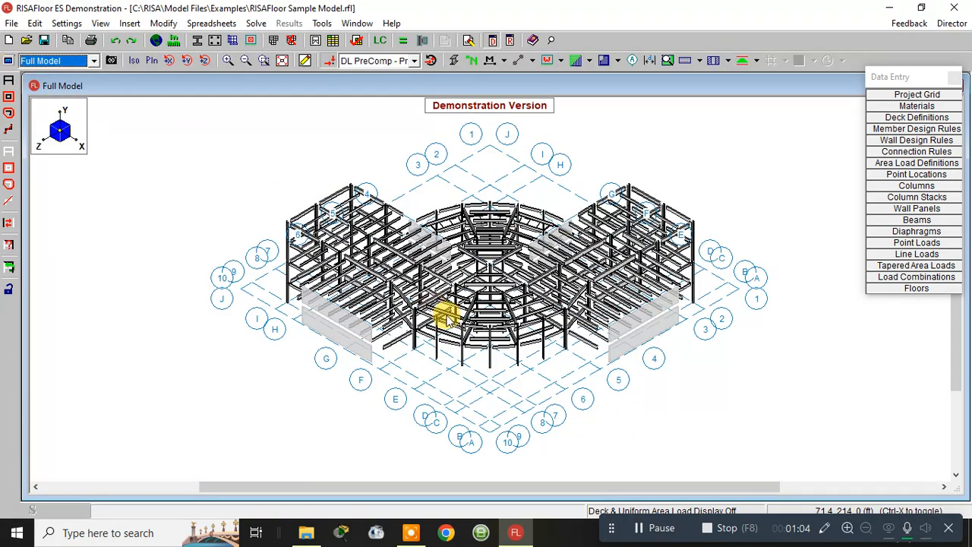
scroll(512, 263, up, 4)
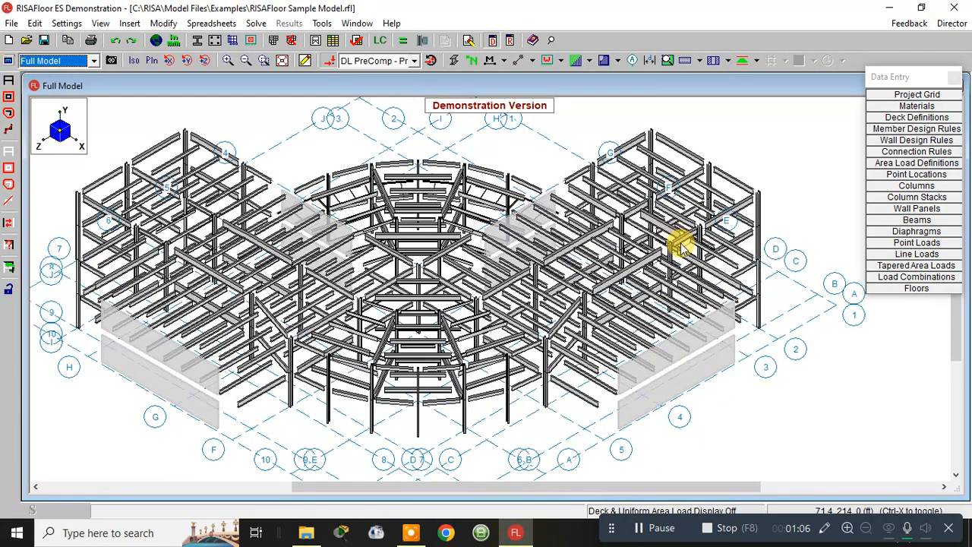
scroll(682, 244, up, 2)
scroll(681, 245, down, 2)
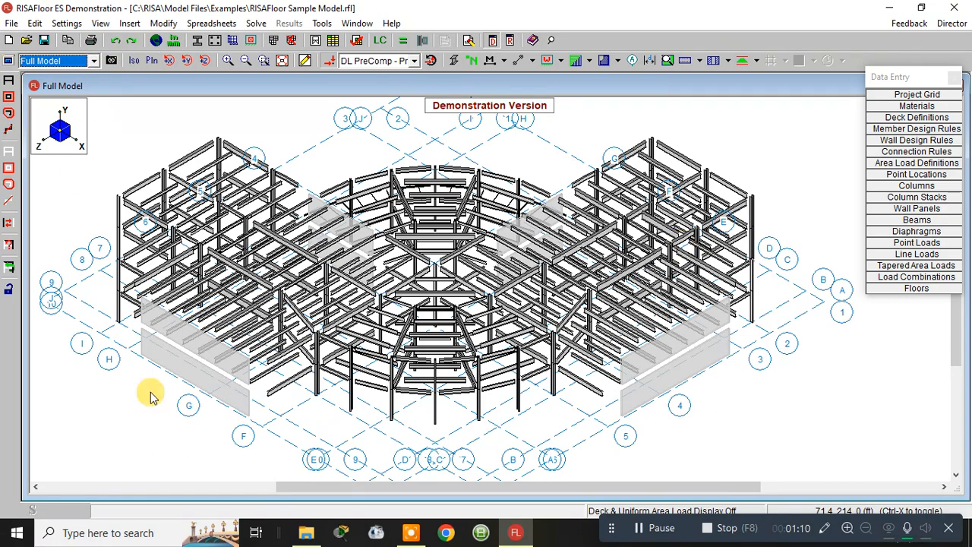
scroll(469, 180, down, 1)
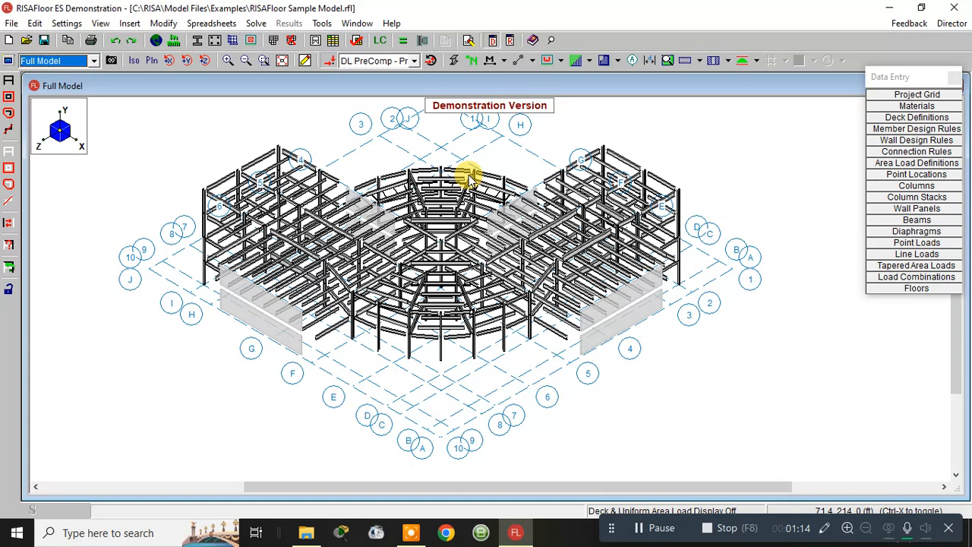
click(96, 61)
click(66, 72)
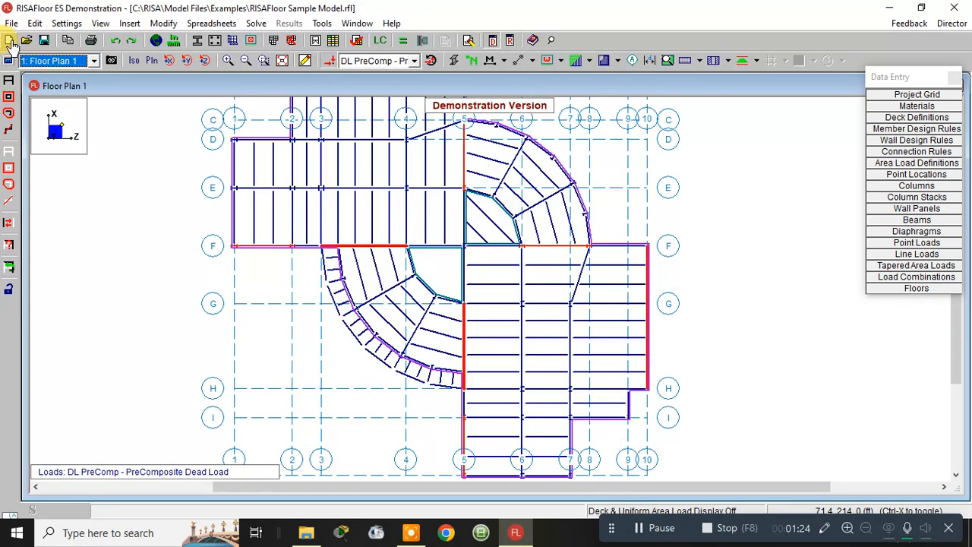
Start a new model with an original beam-supported floor plan at an elevation of 3.5 m.
click(8, 41)
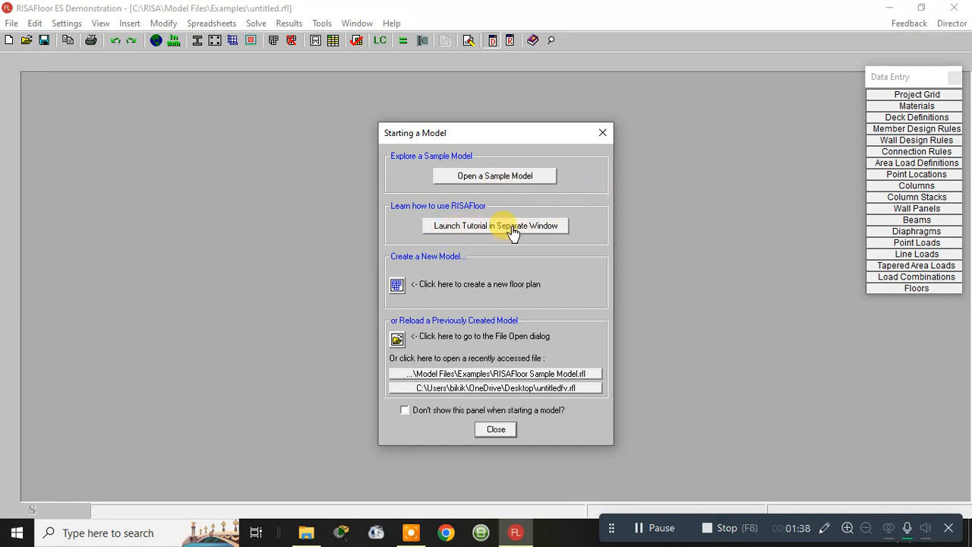
click(396, 287)
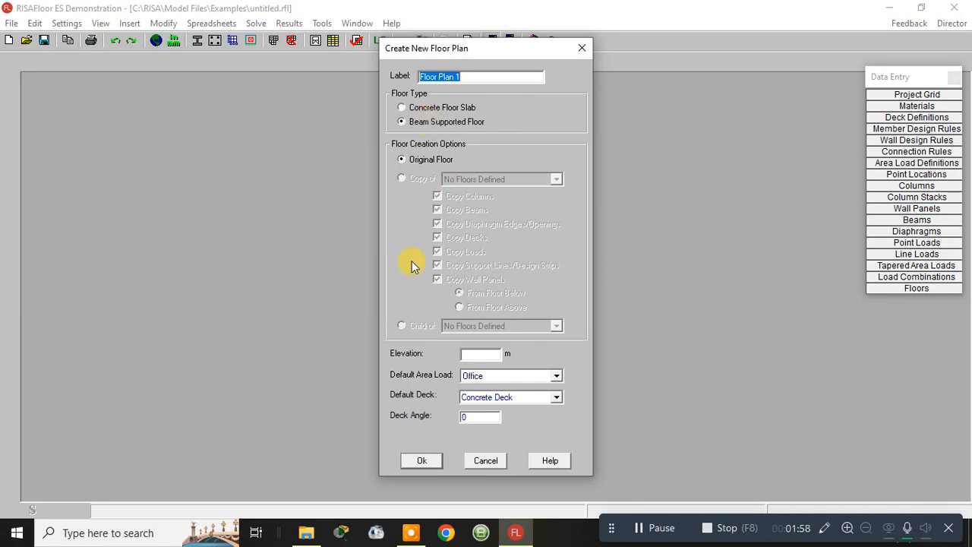
click(487, 354)
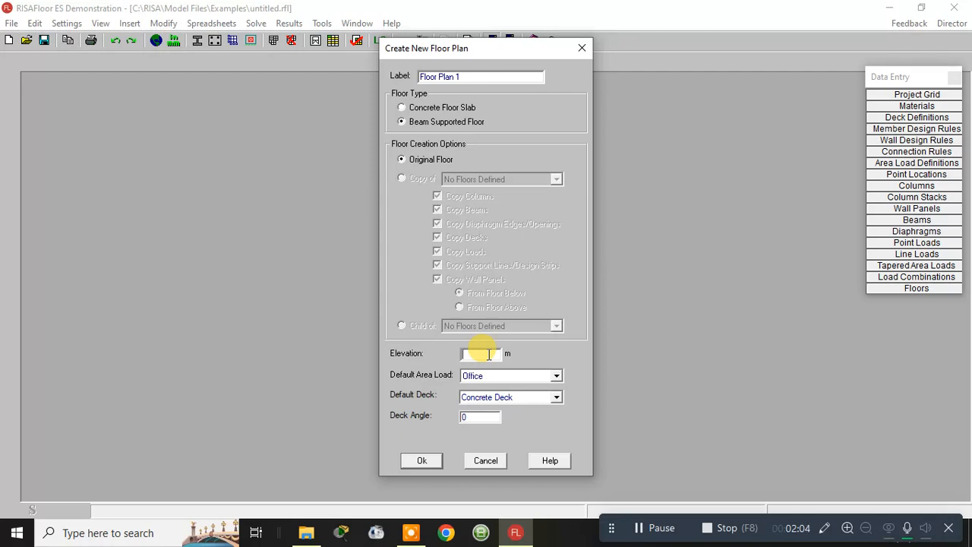
text(3.5)
click(422, 461)
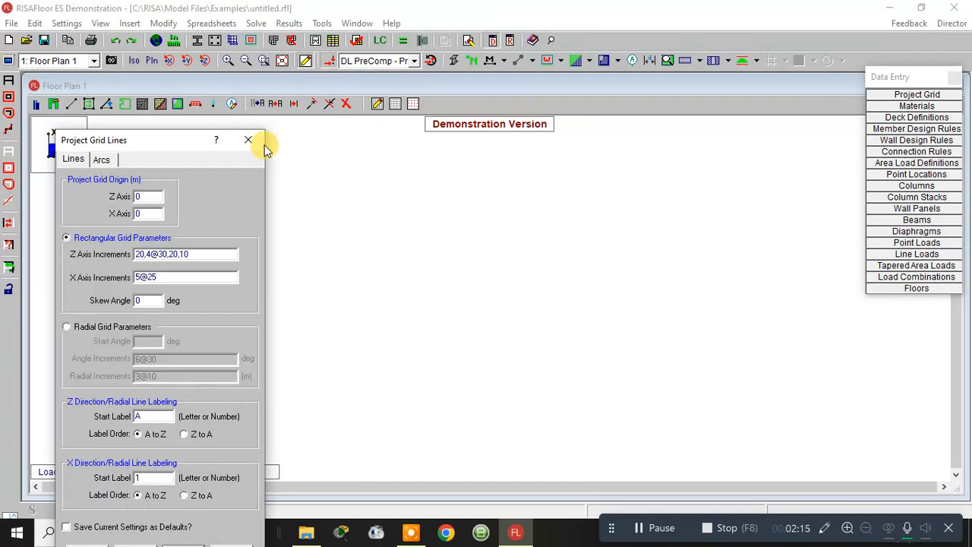
Set the rectangular project grid increments to 10@10 along the Z axis and 10@8 along the X axis.
drag(185, 145, 257, 46)
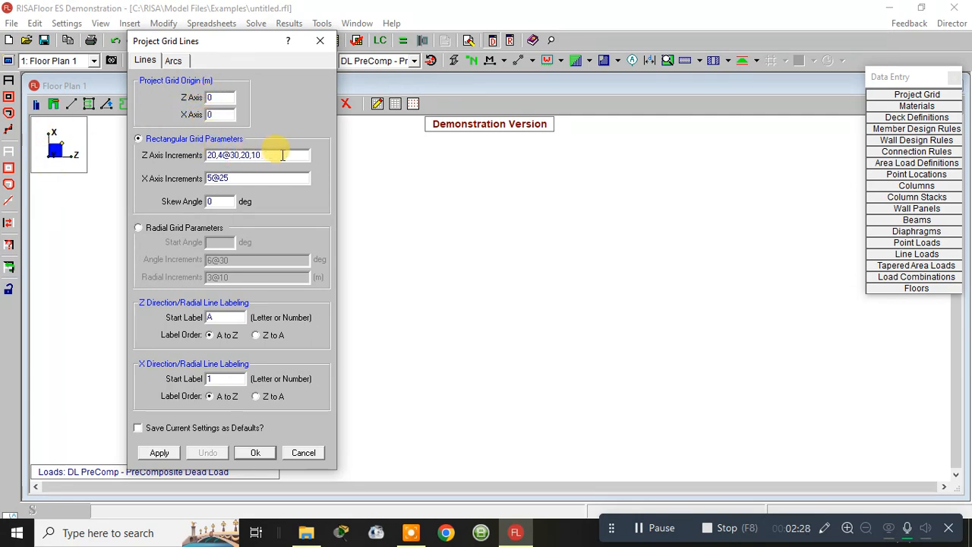
drag(282, 155, 200, 158)
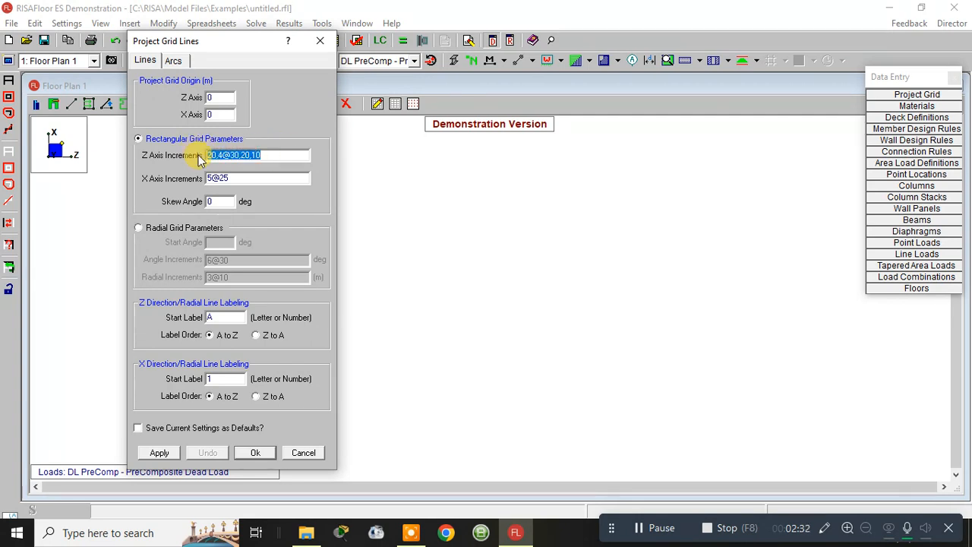
key(Delete)
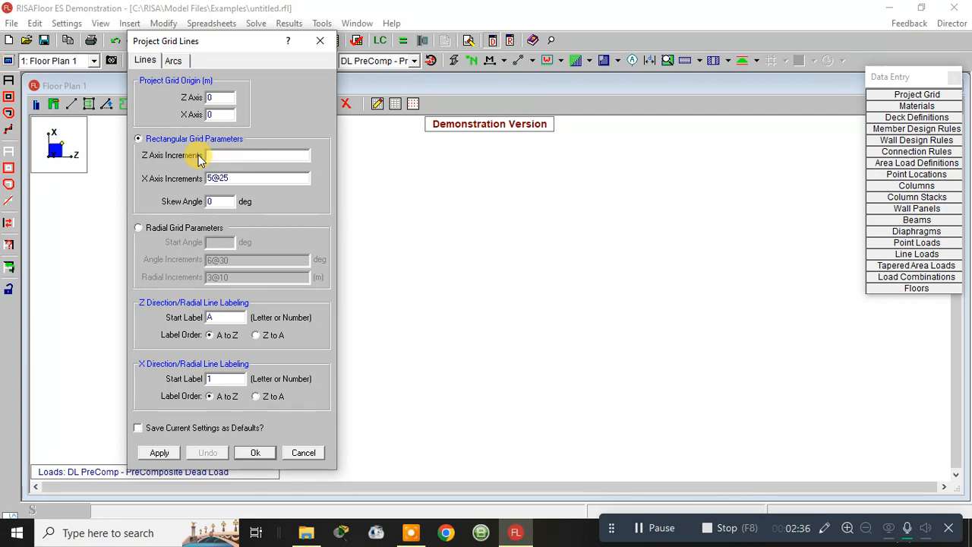
text(1)
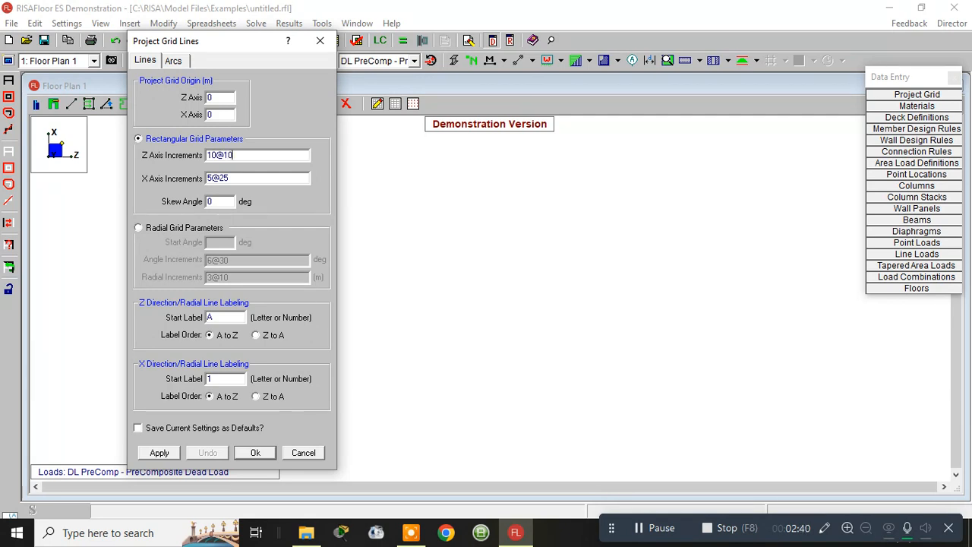
text(0@10)
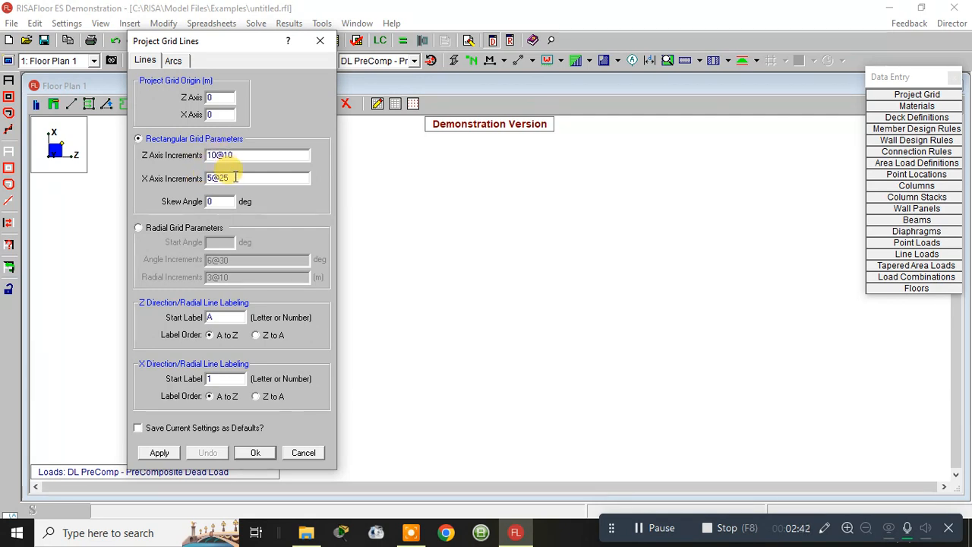
key(Tab)
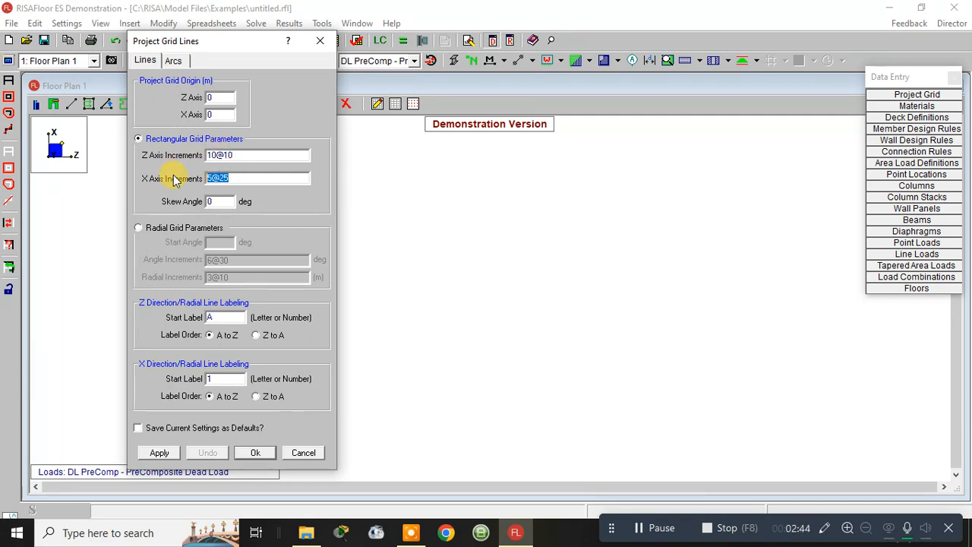
text(10@8)
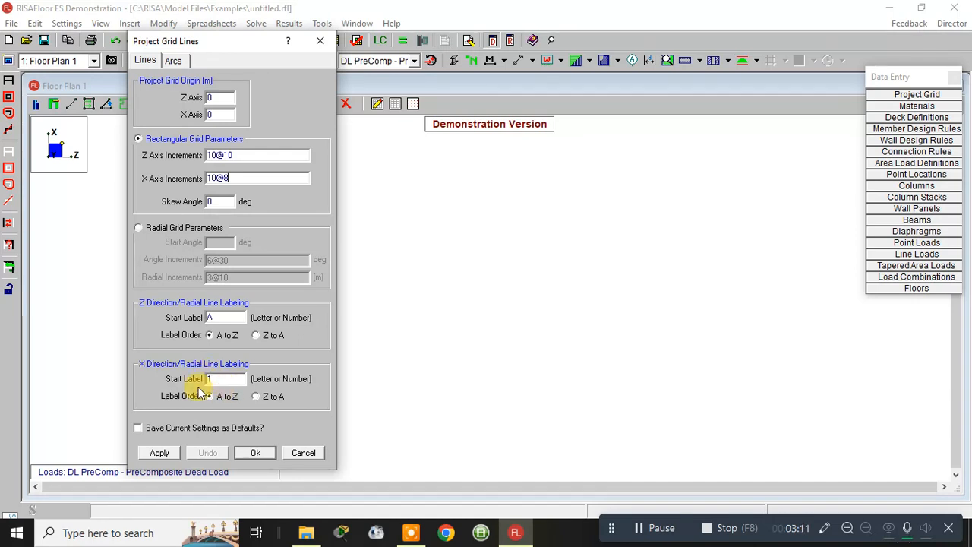
Generate the project grid lines, keeping start labels A for the Z direction and 1 for the X direction.
drag(218, 320, 187, 320)
click(219, 319)
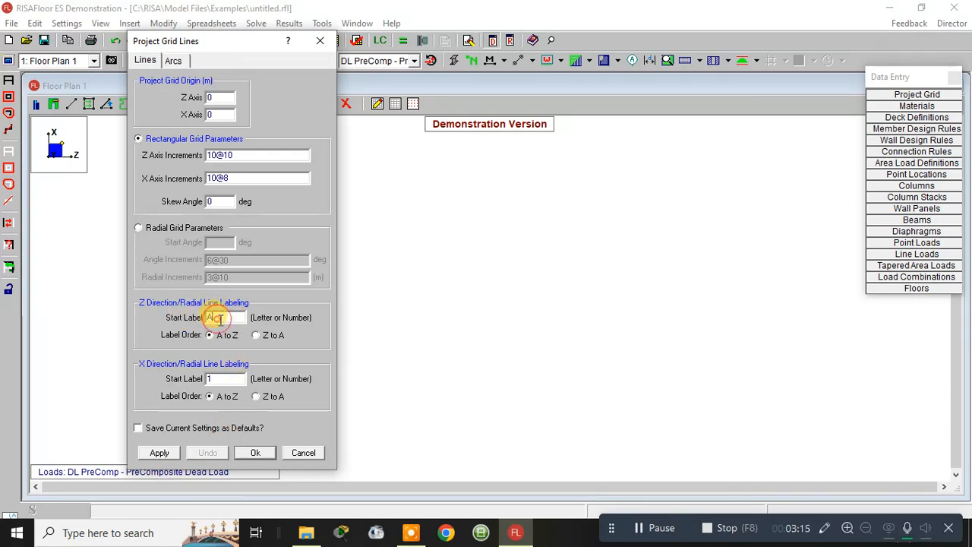
click(222, 380)
click(161, 453)
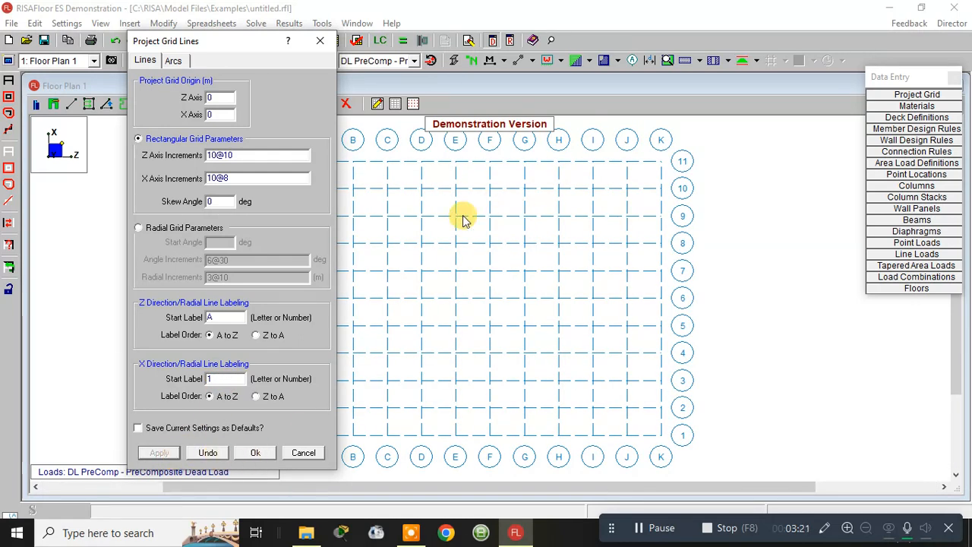
click(259, 455)
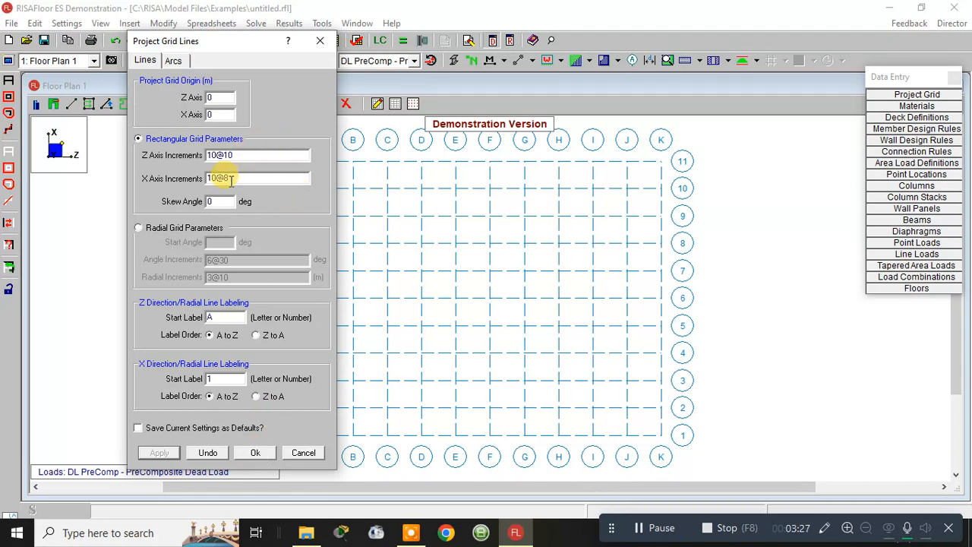
click(245, 452)
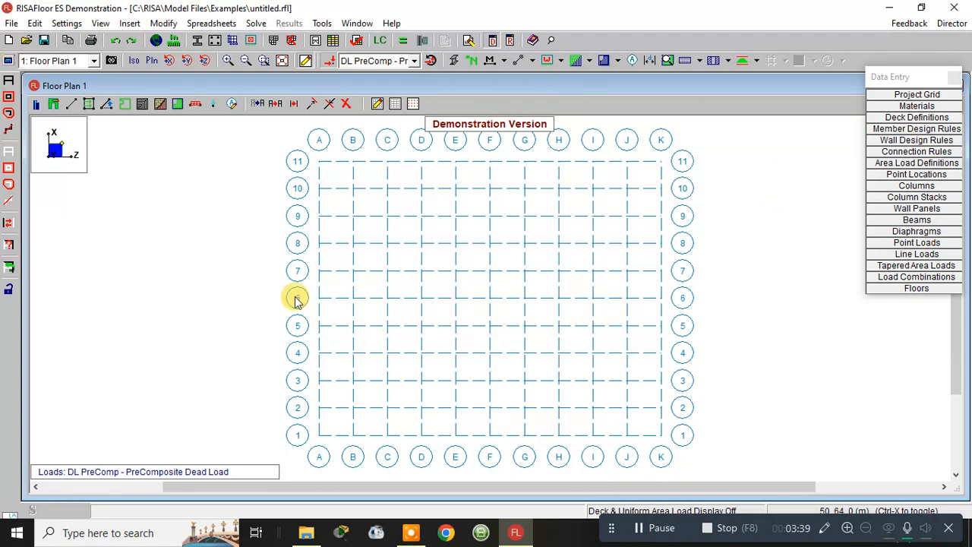
click(632, 61)
click(632, 61)
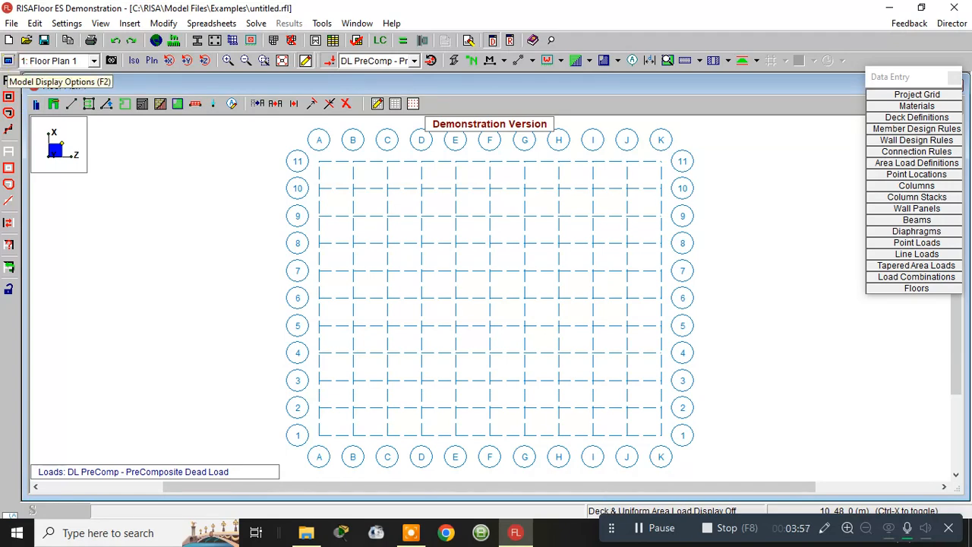
Examine the beam, column and wall display options, including the color basis and beam labeling choices.
click(8, 60)
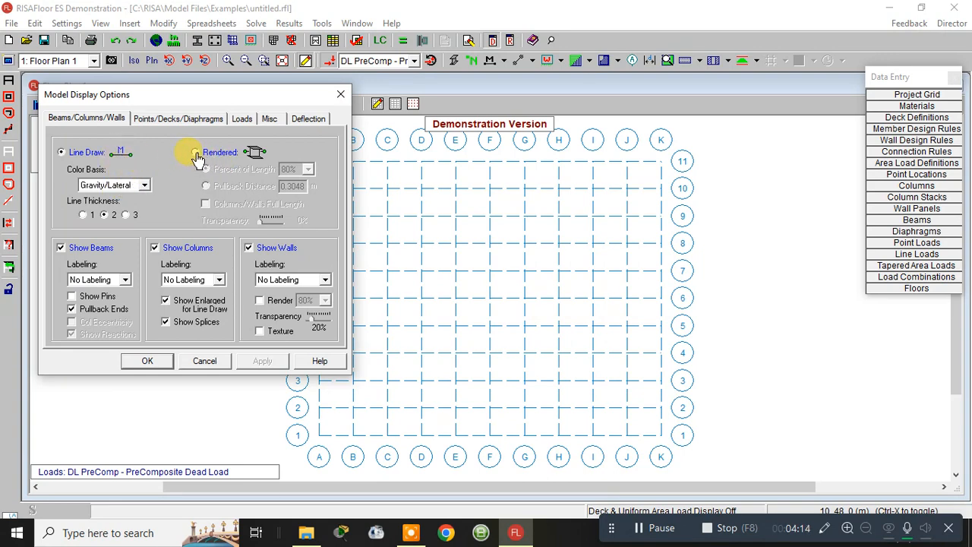
click(143, 187)
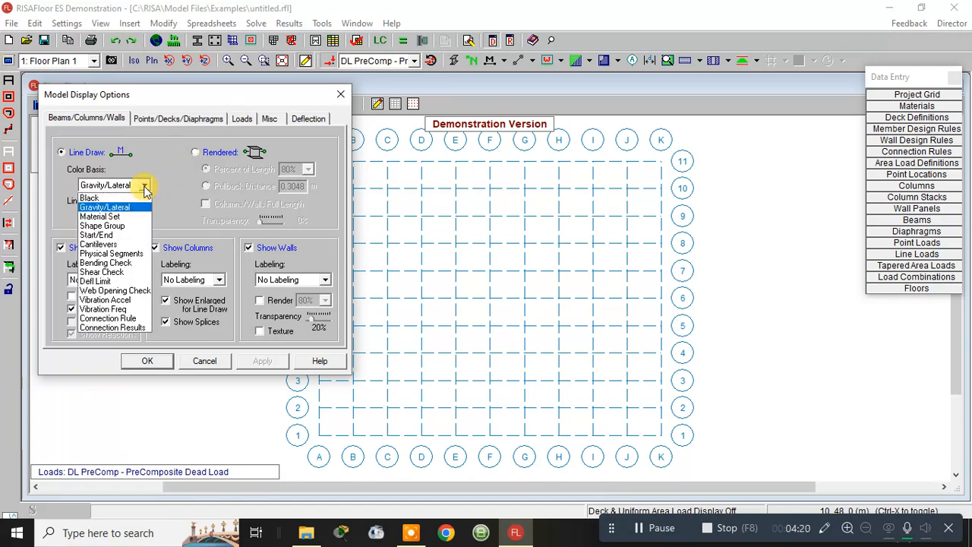
click(144, 188)
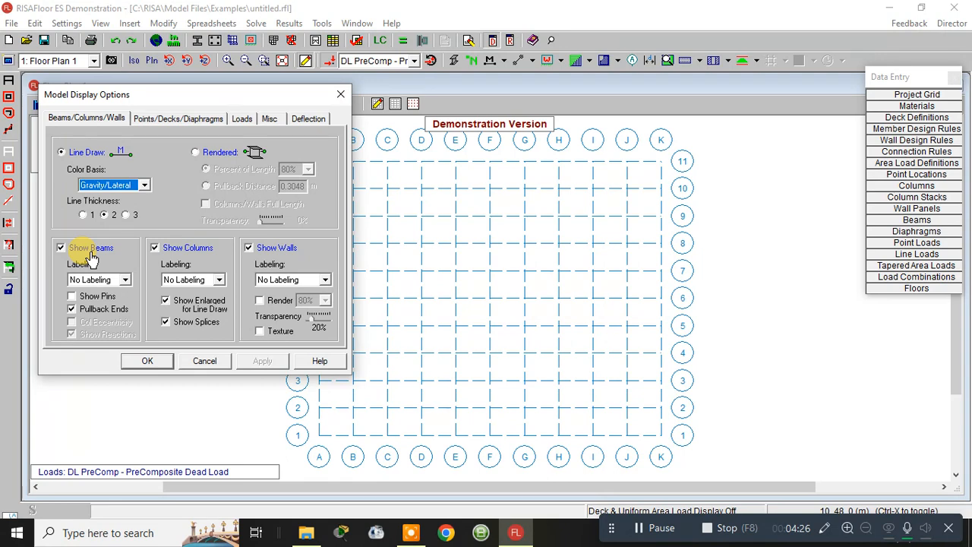
click(124, 280)
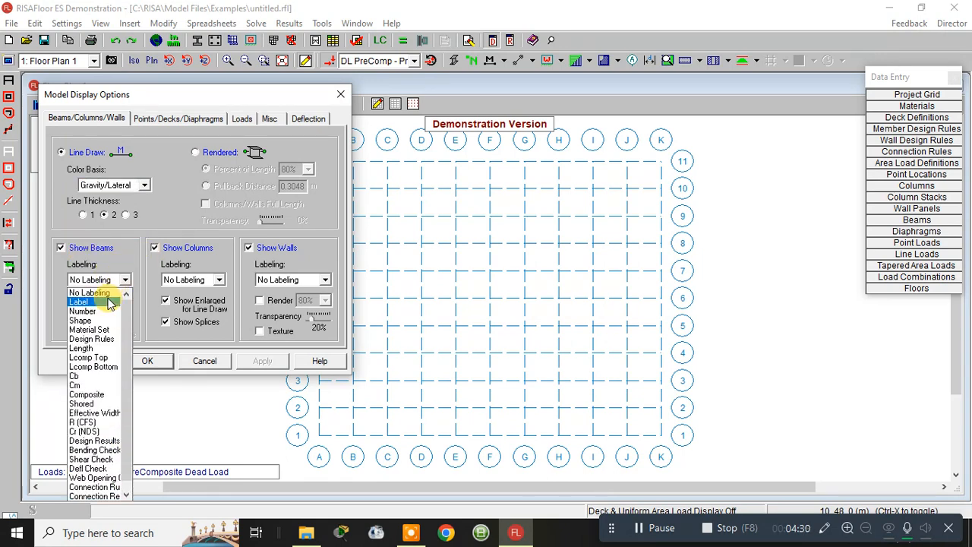
click(120, 251)
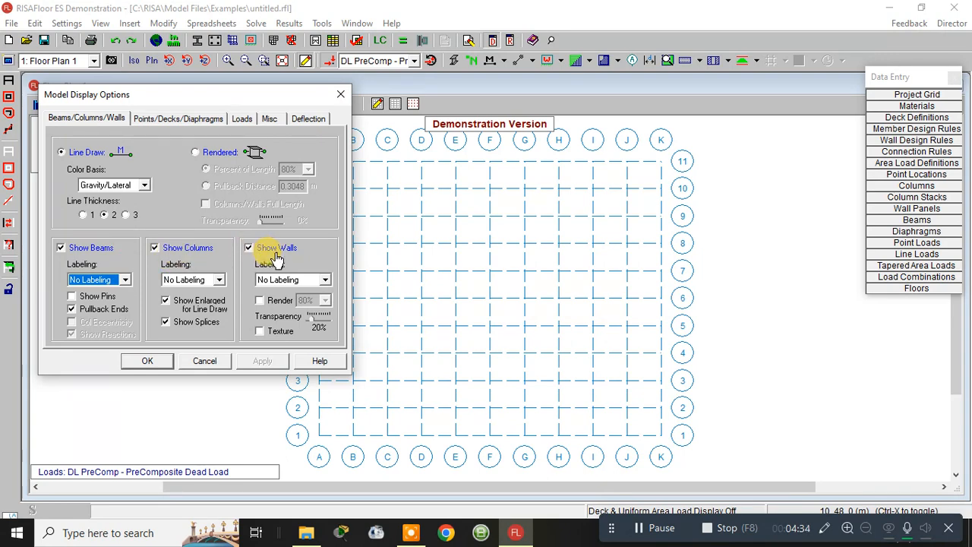
Review the points, decks, diaphragms, loads, miscellaneous and deflection display options, and accept the model display settings.
click(181, 121)
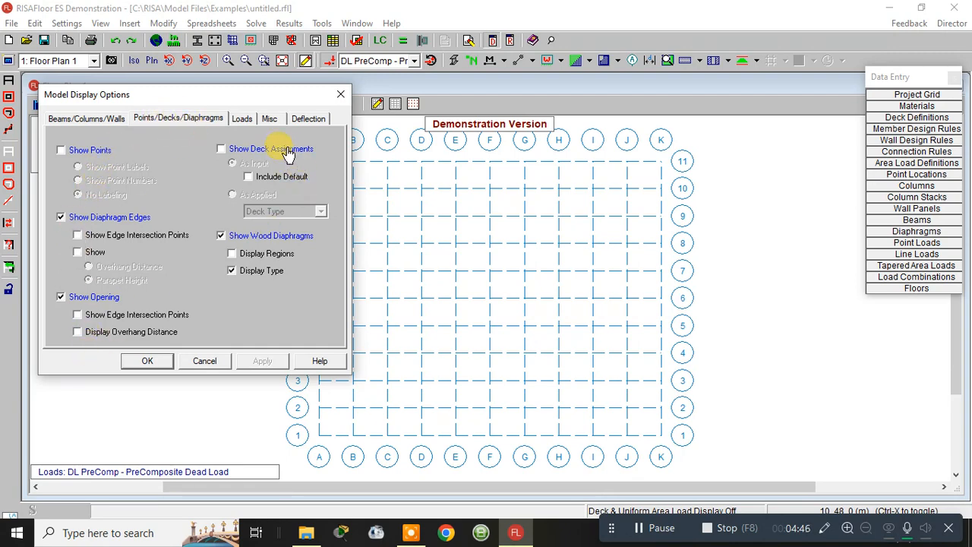
click(241, 120)
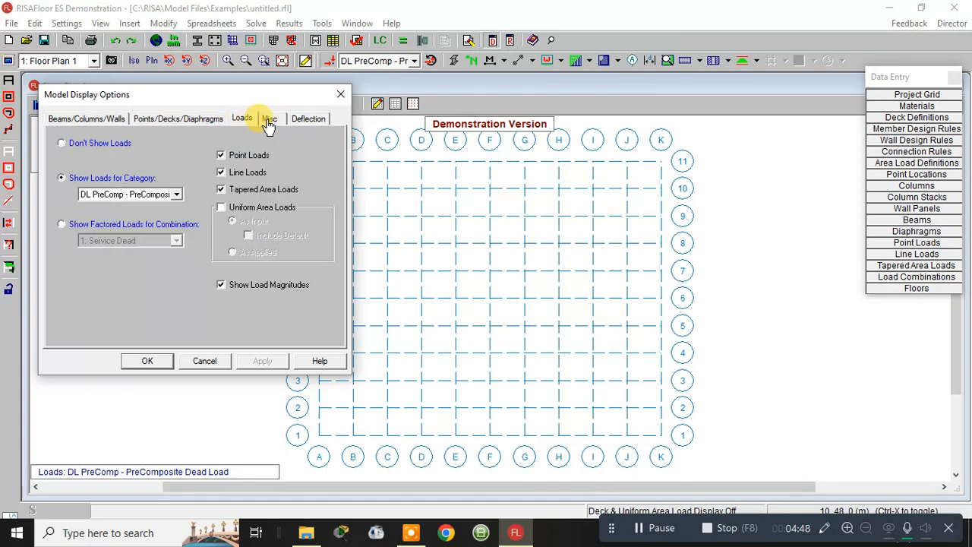
click(268, 120)
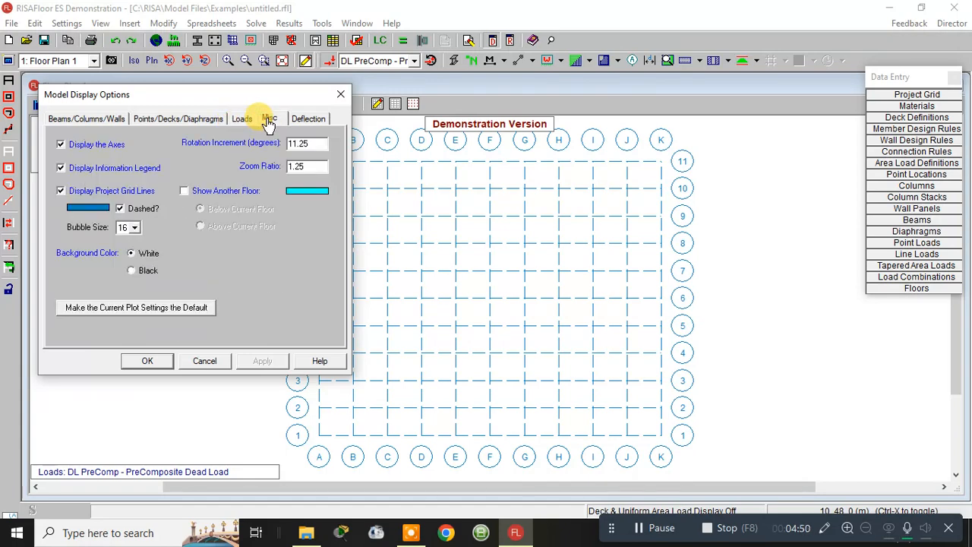
click(309, 120)
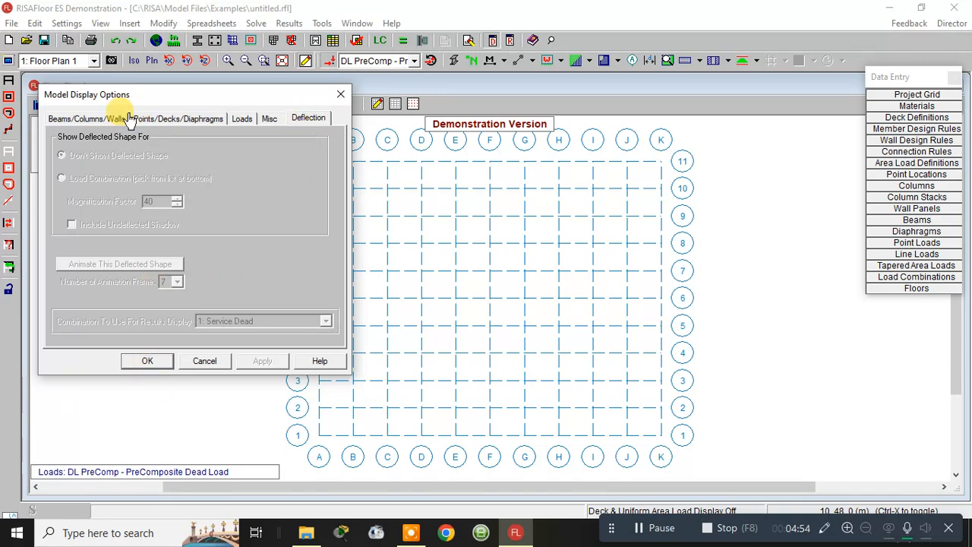
click(86, 120)
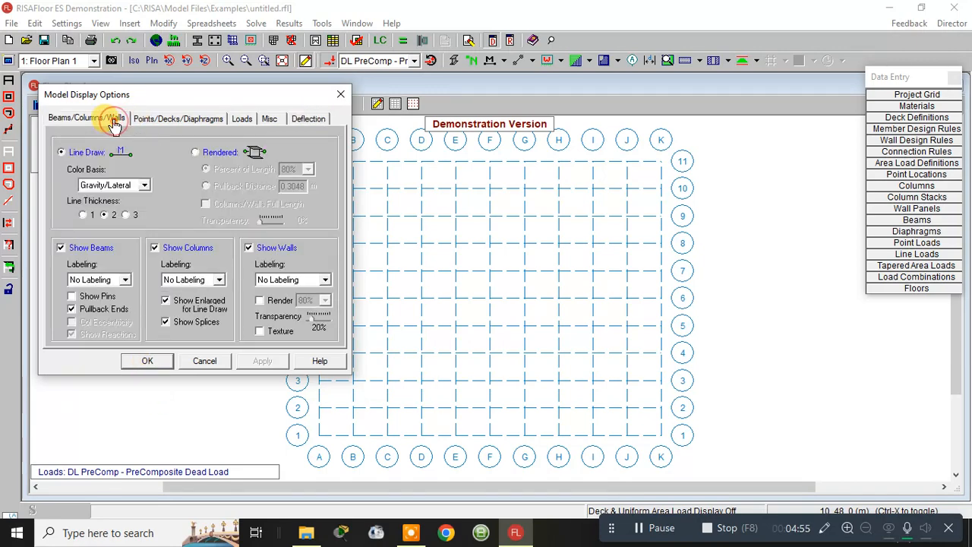
click(165, 362)
Recall the last used dialog from the floor plan view, close it, and examine the view's other shortcut commands.
right_click(181, 148)
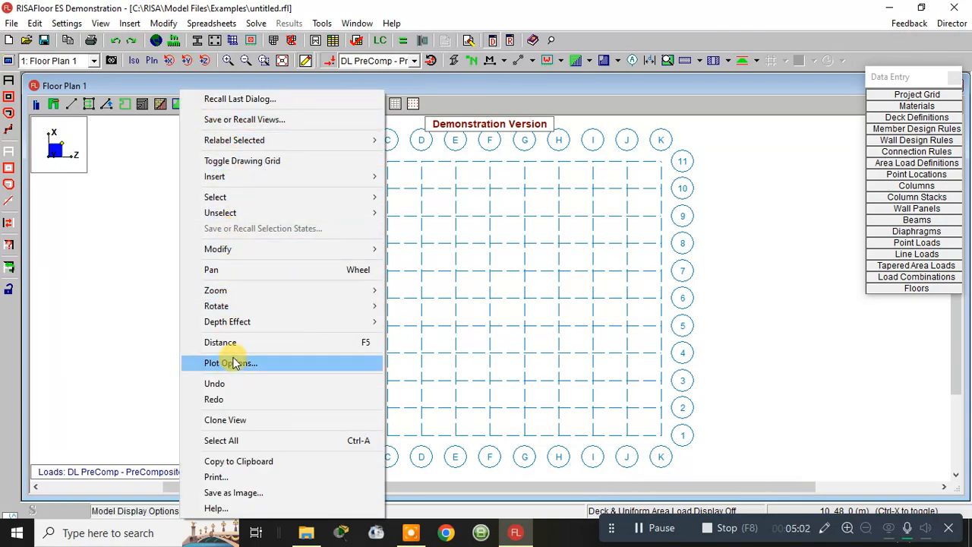
click(256, 98)
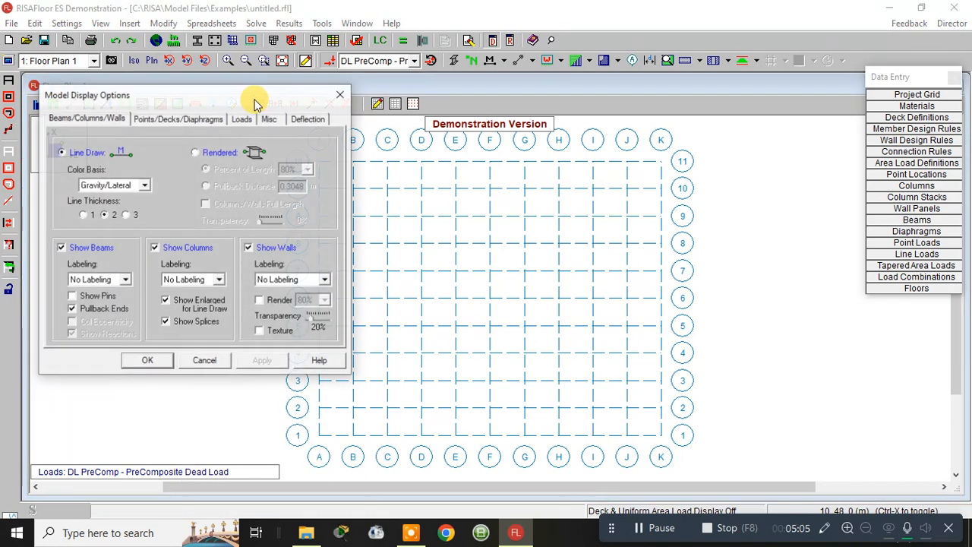
click(338, 96)
right_click(185, 156)
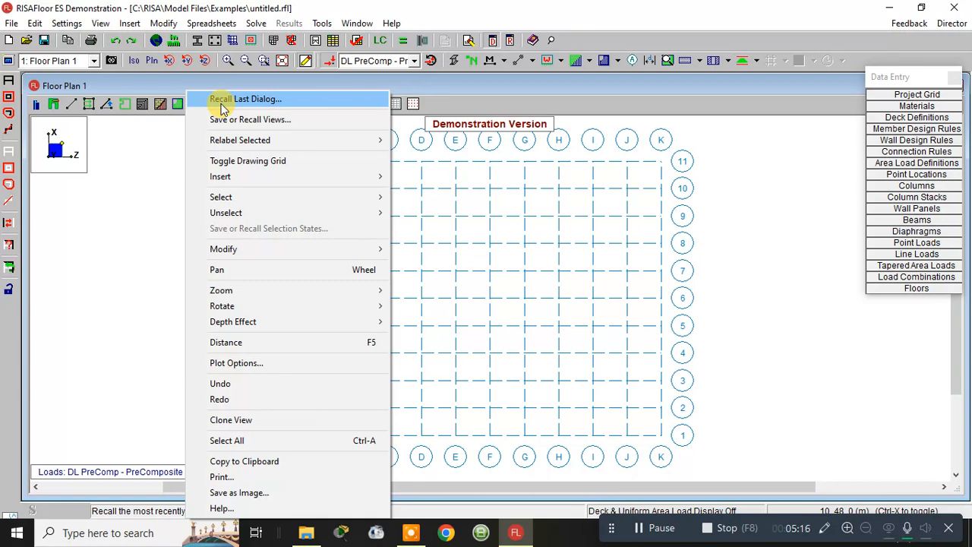
click(119, 193)
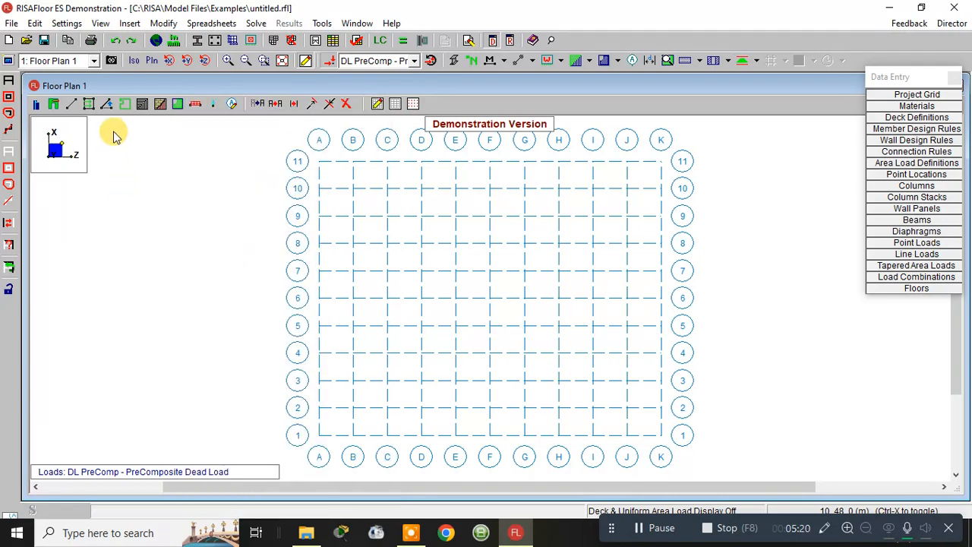
click(13, 24)
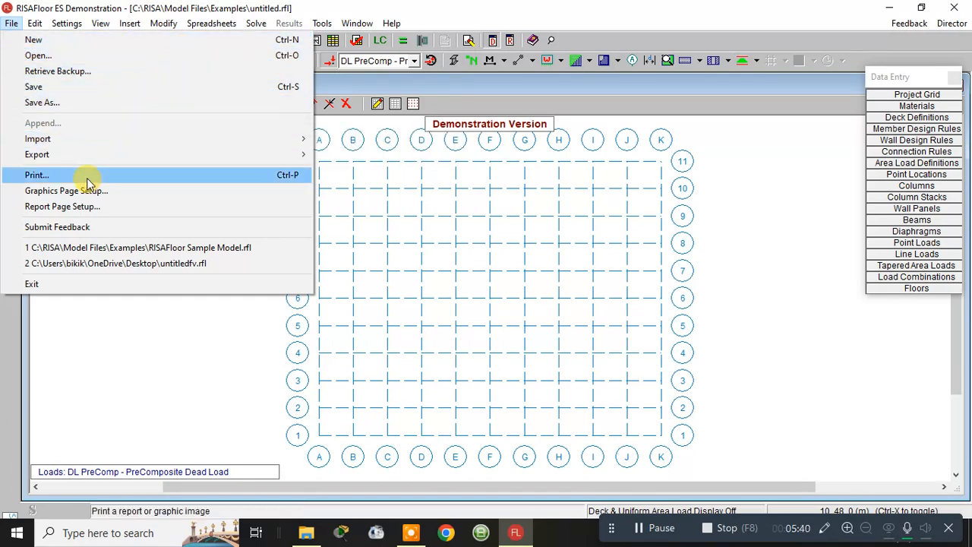
click(12, 23)
click(11, 23)
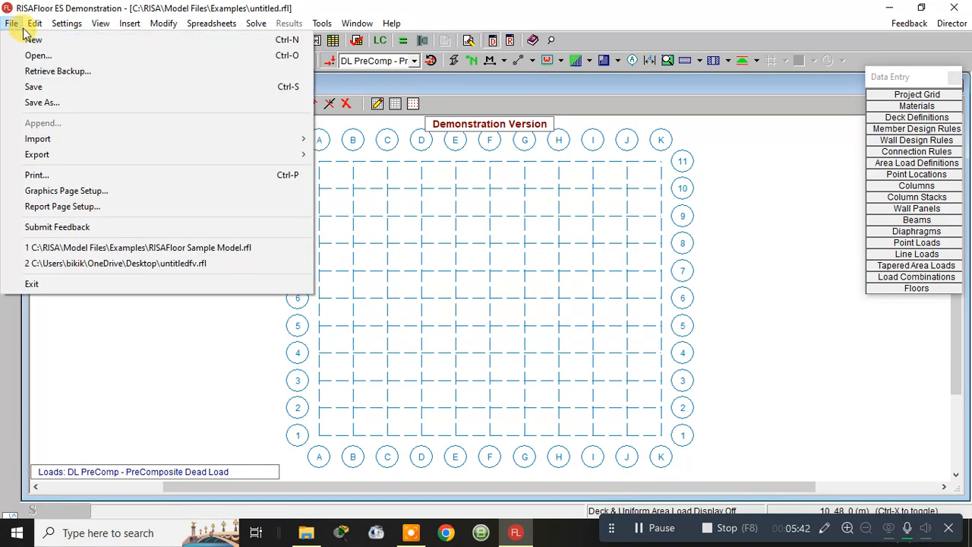
mouse_move(31, 26)
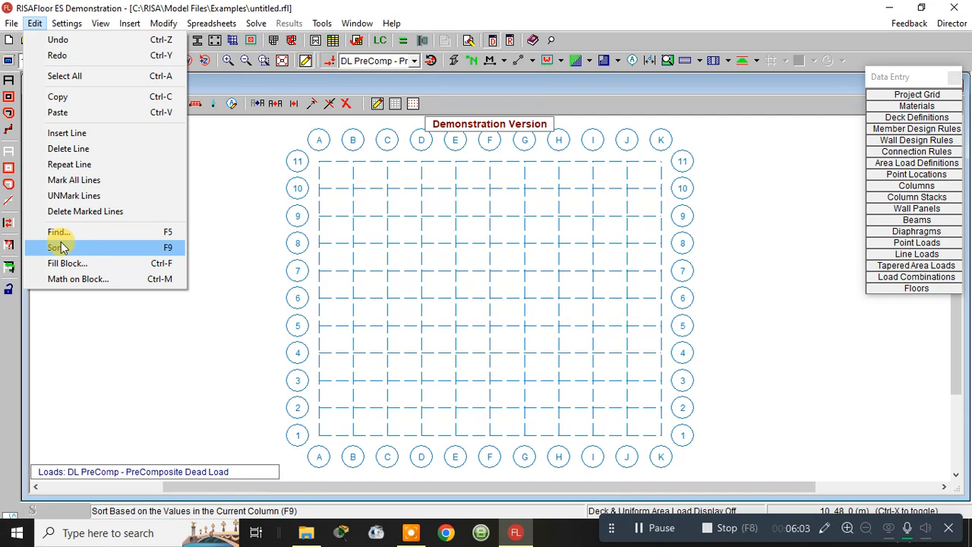
Review the description, solution and design code settings of the model, including the available hot-rolled steel codes.
click(68, 24)
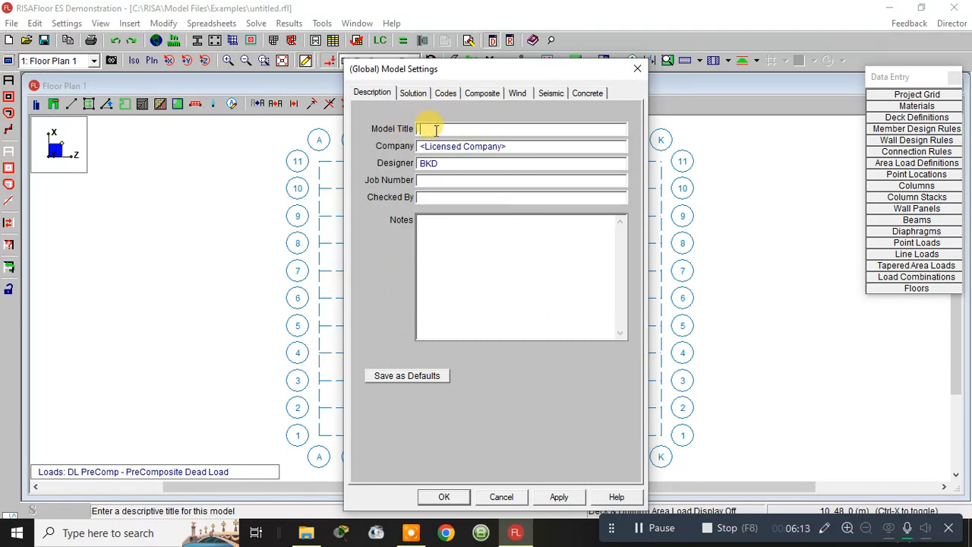
click(411, 95)
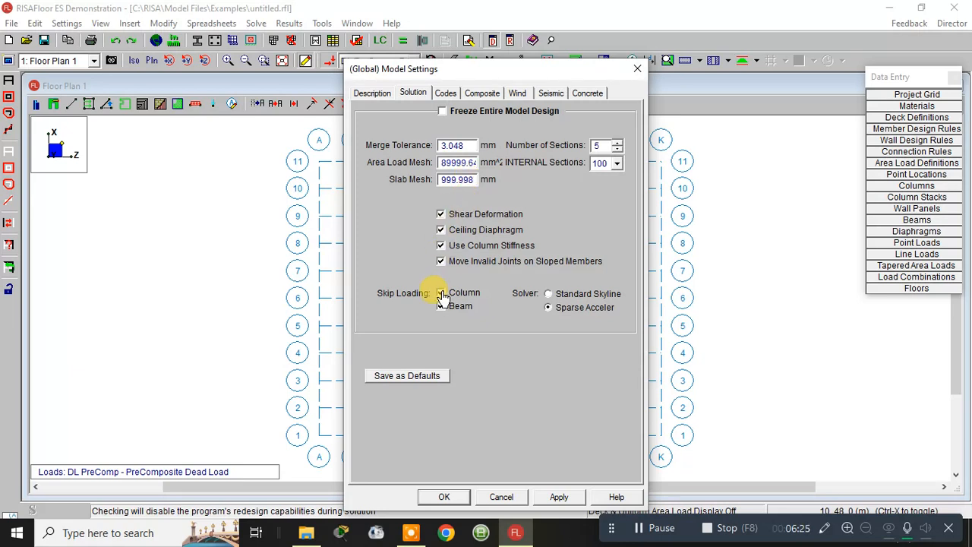
click(447, 94)
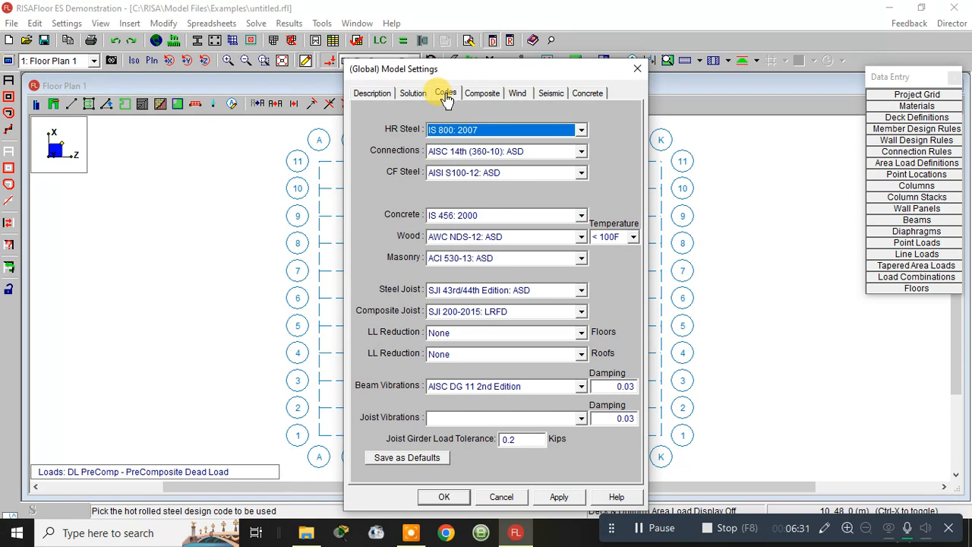
click(504, 132)
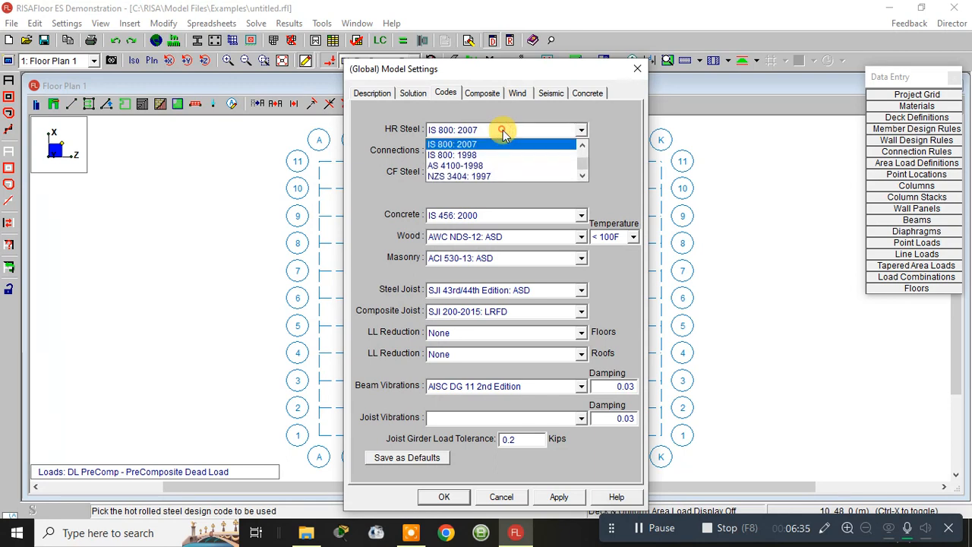
click(500, 125)
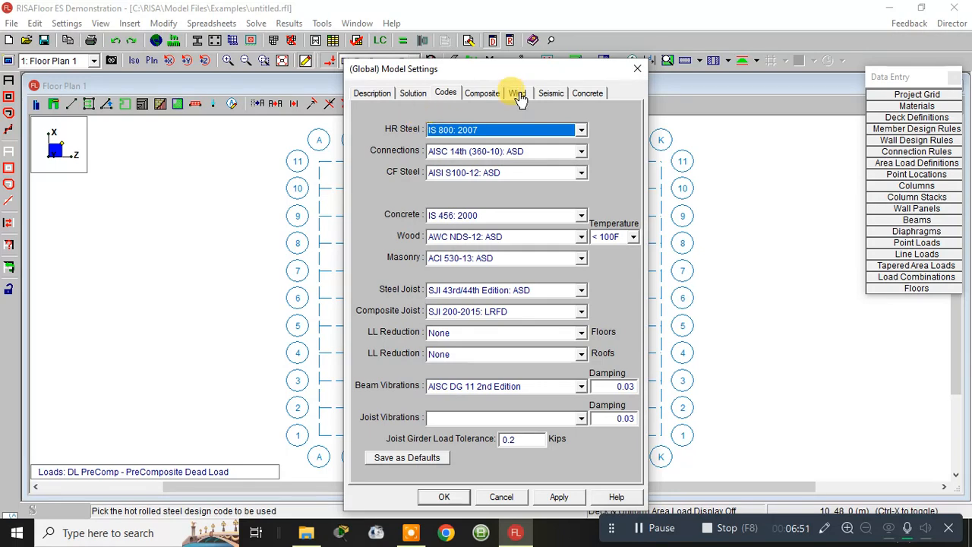
Examine the model's composite, wind, seismic and concrete settings.
click(485, 94)
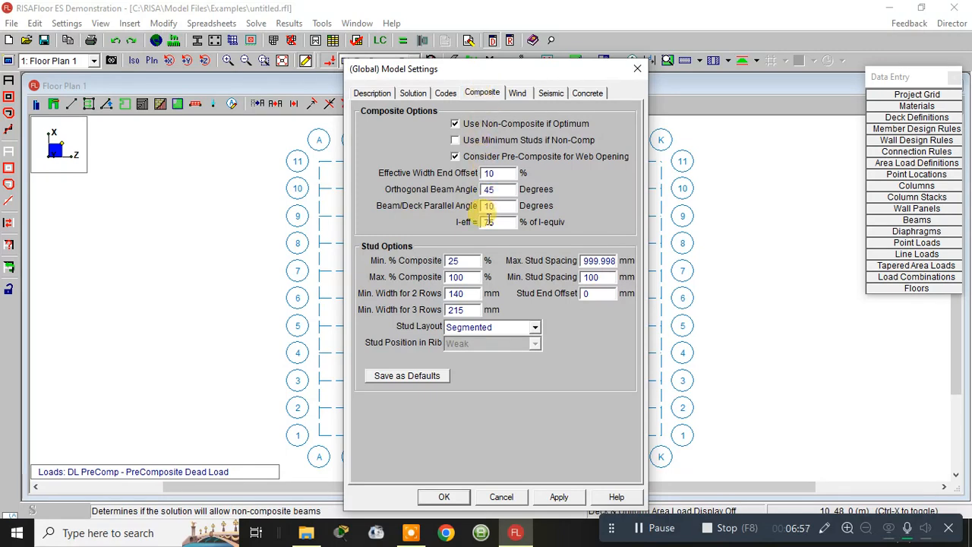
click(517, 95)
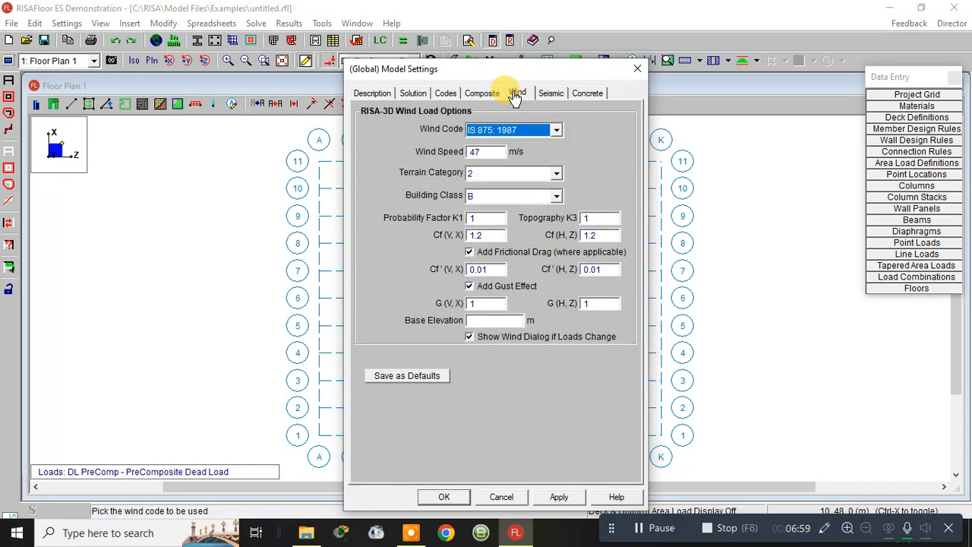
click(552, 94)
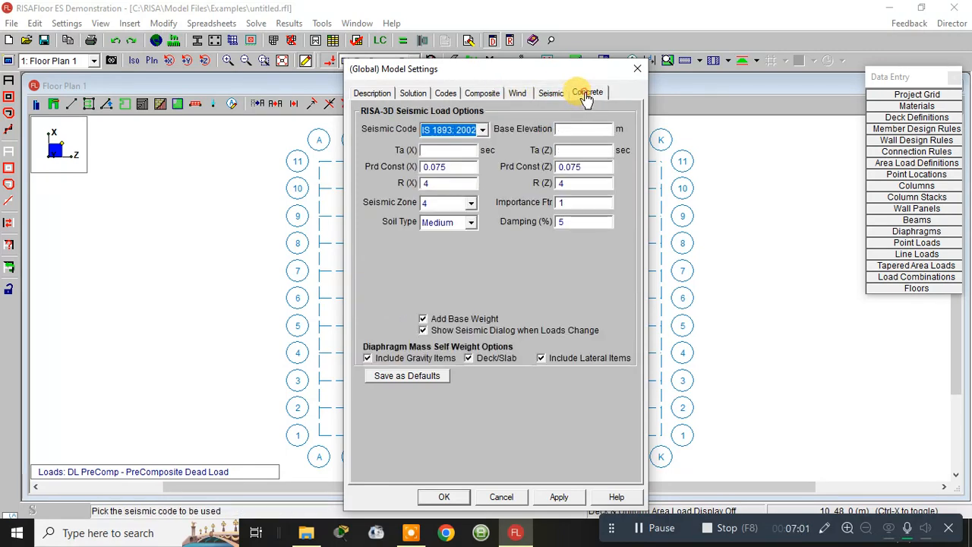
click(586, 94)
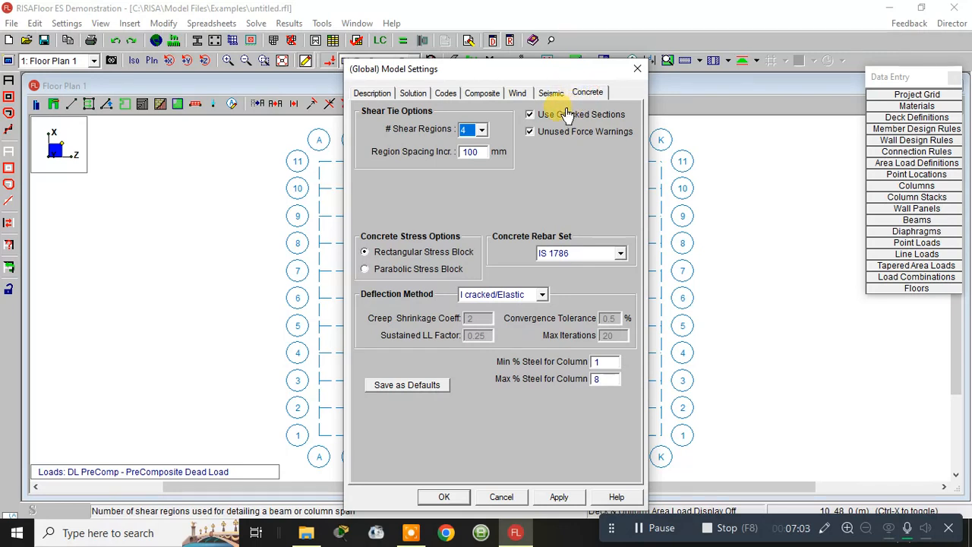
Keep IS 1786 as the concrete rebar set and apply the global model settings.
click(568, 253)
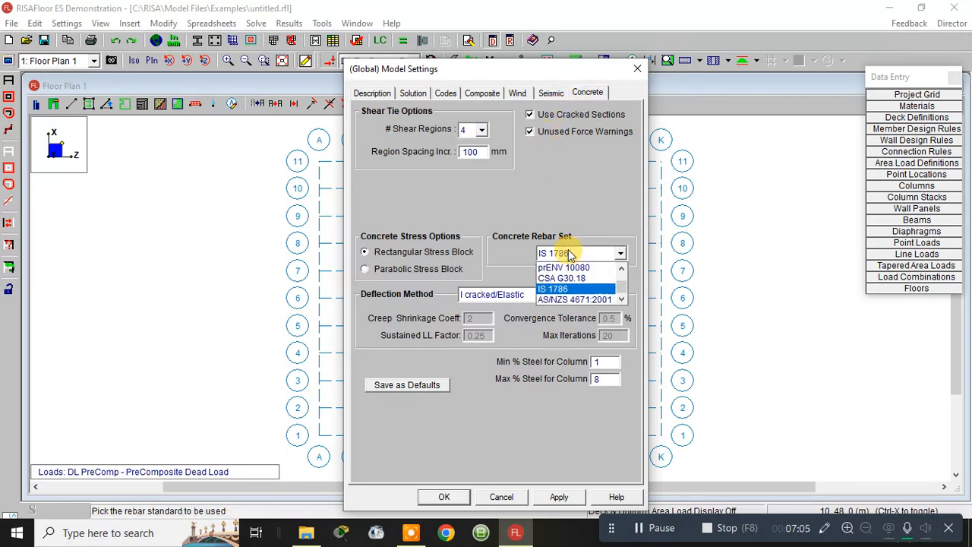
click(570, 253)
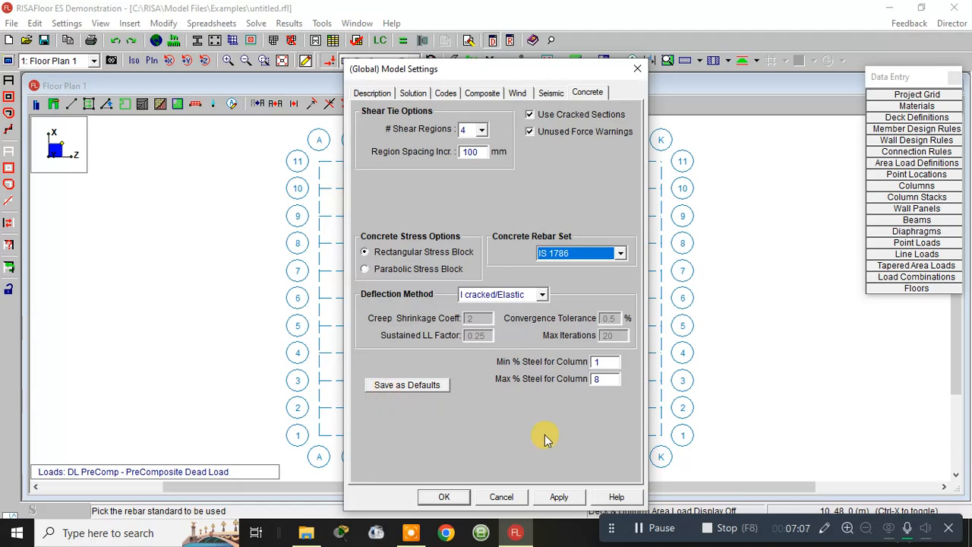
click(560, 498)
click(445, 497)
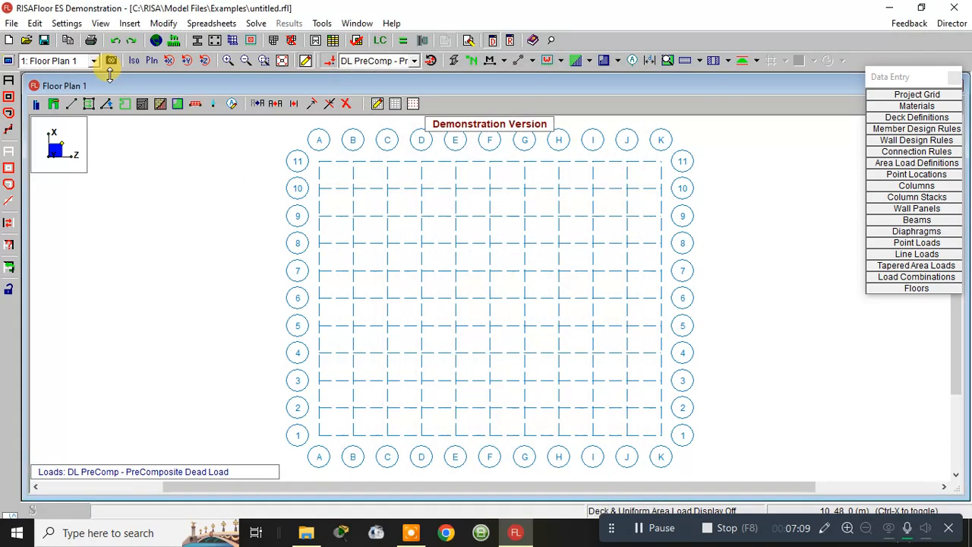
click(67, 23)
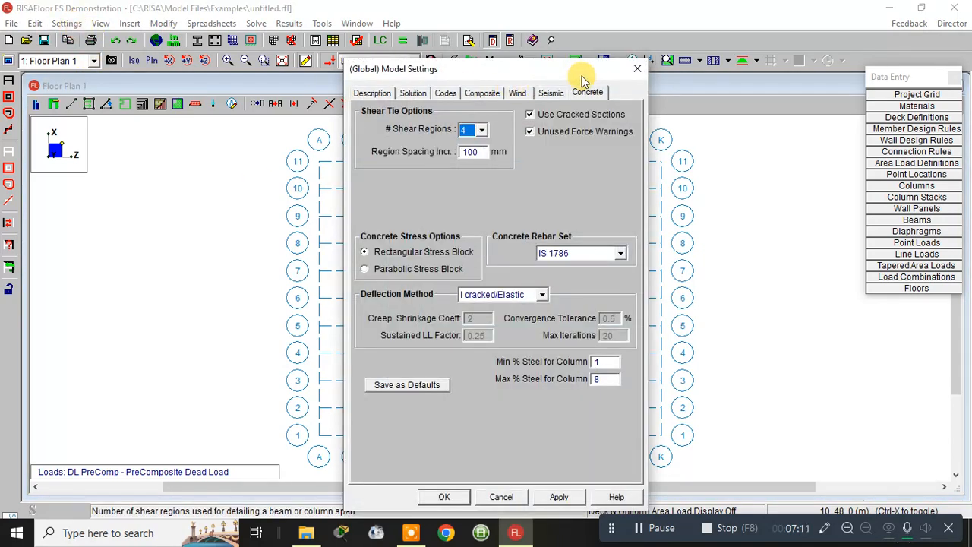
click(639, 71)
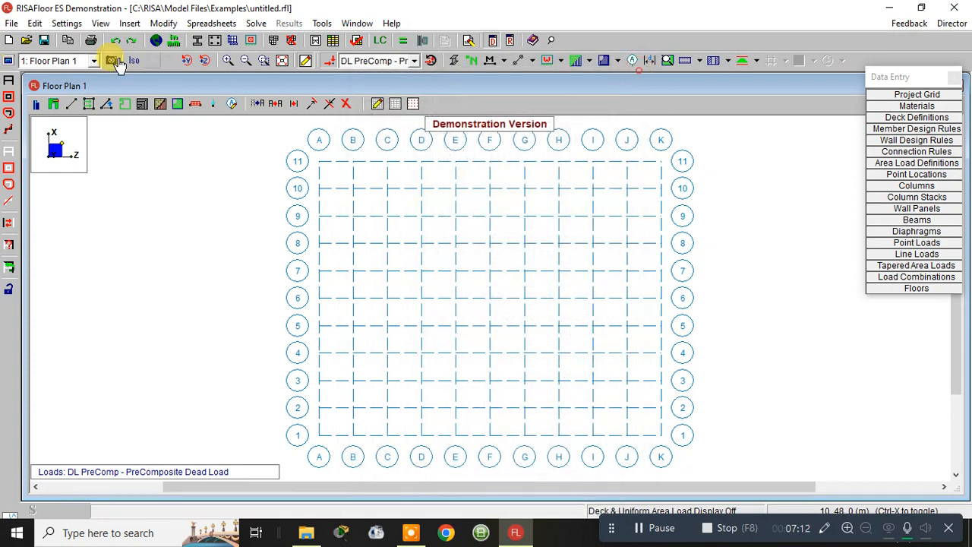
click(100, 24)
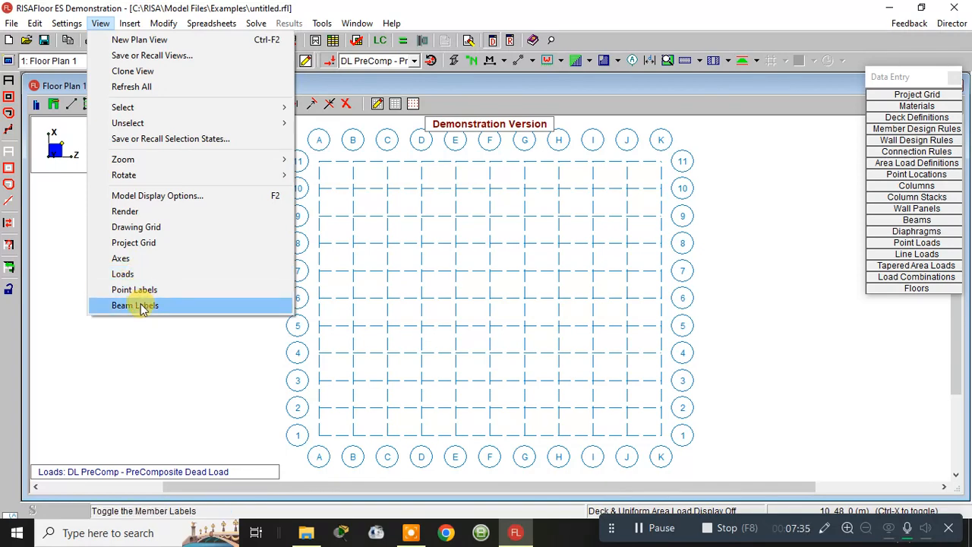
Review the drawing grid's increments, DXF import options and snap-to options, and accept the snap settings.
mouse_move(128, 28)
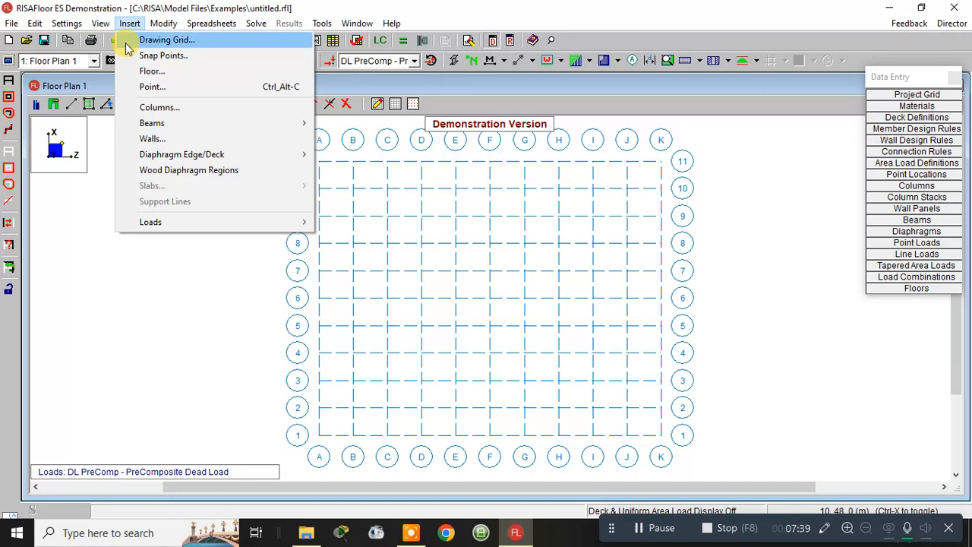
click(168, 42)
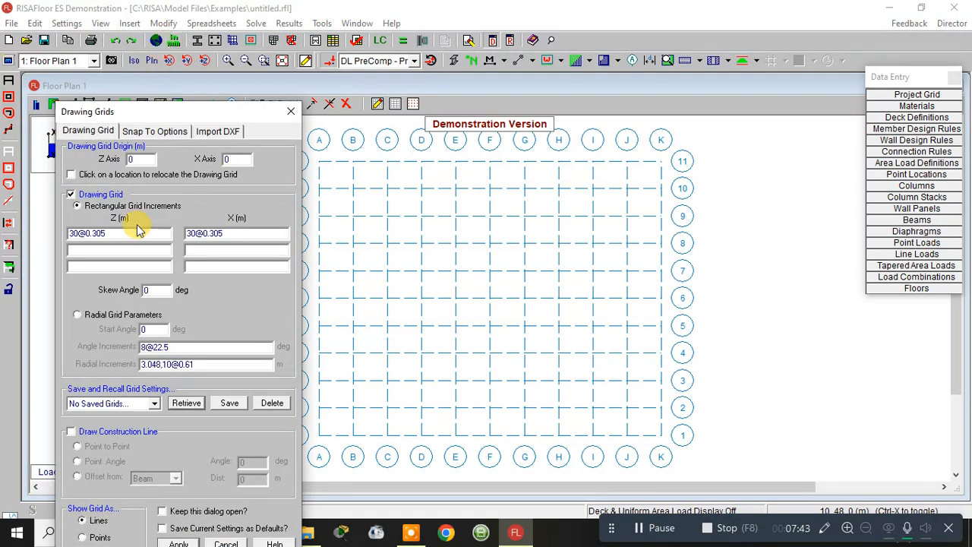
drag(162, 114, 261, 44)
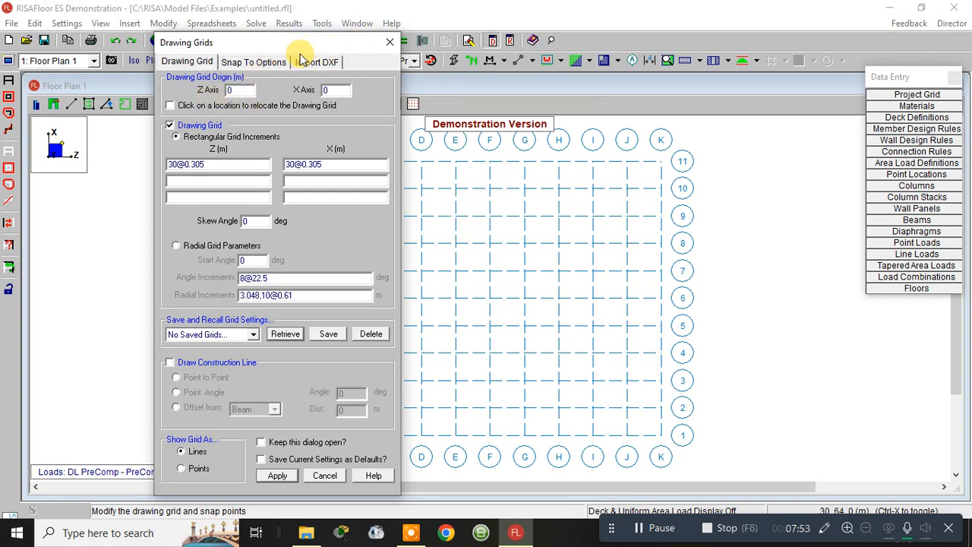
click(316, 66)
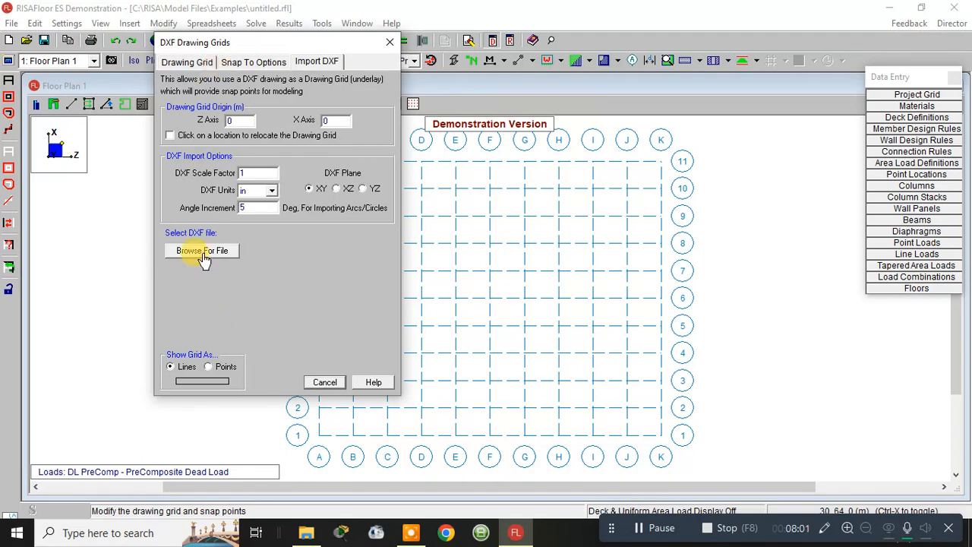
click(255, 63)
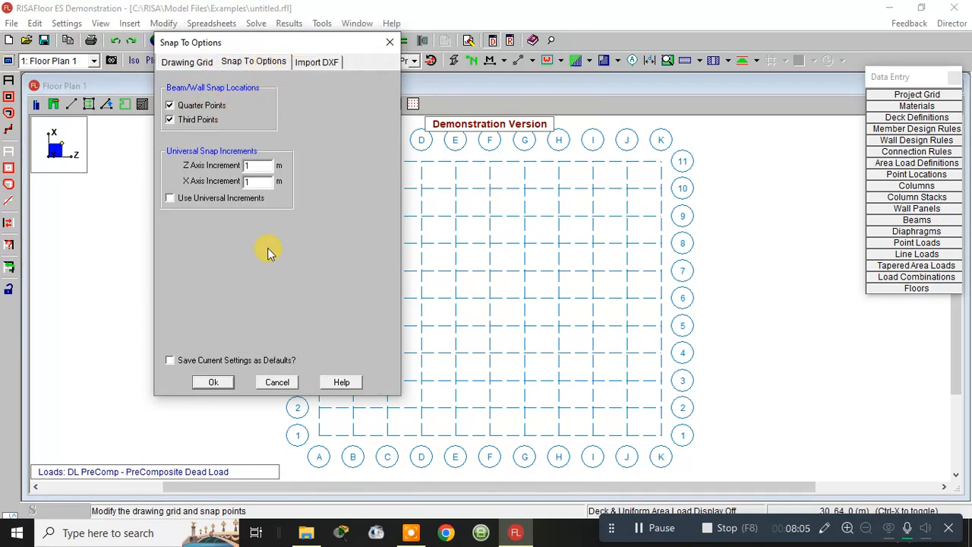
click(212, 383)
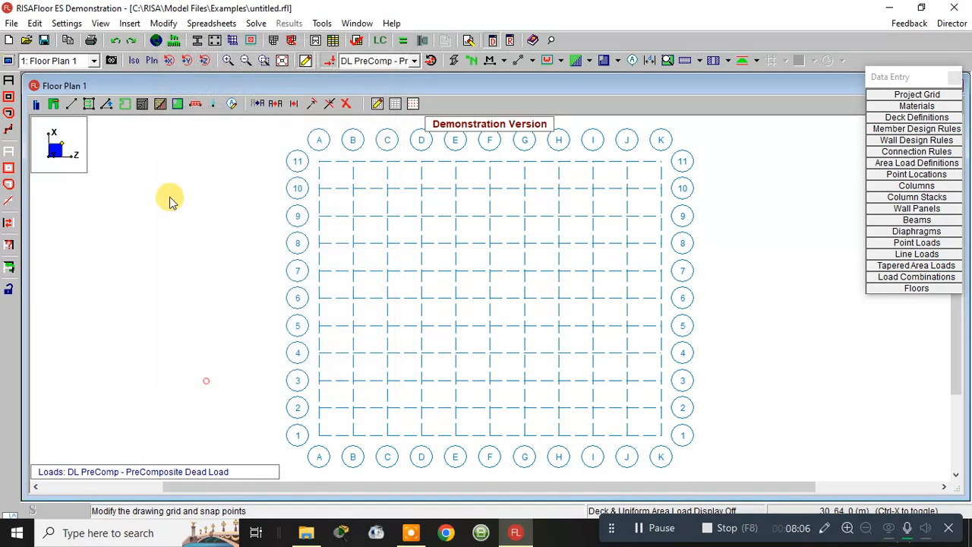
Recall the snap point settings, close them, and examine the commands for inserting beams, diaphragm edges or decks, and loads.
click(127, 24)
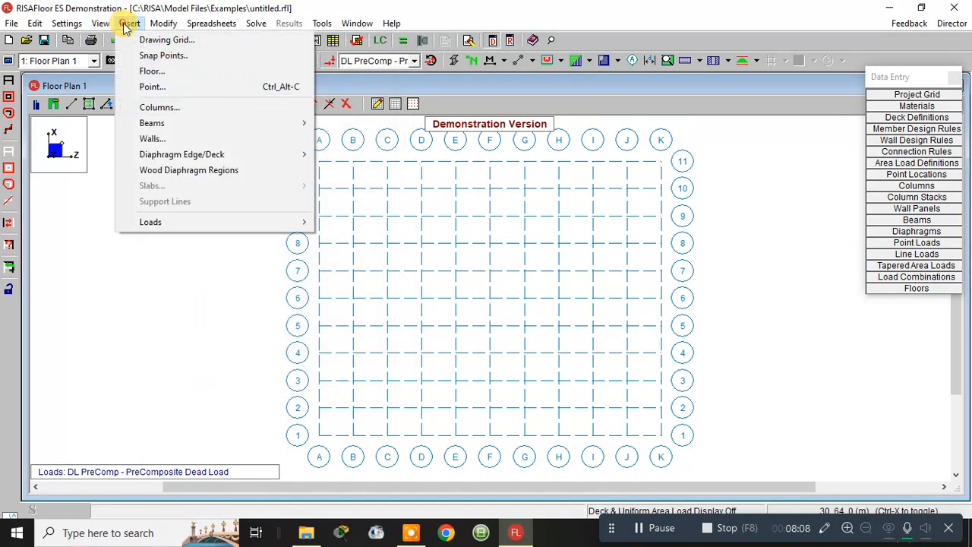
click(157, 56)
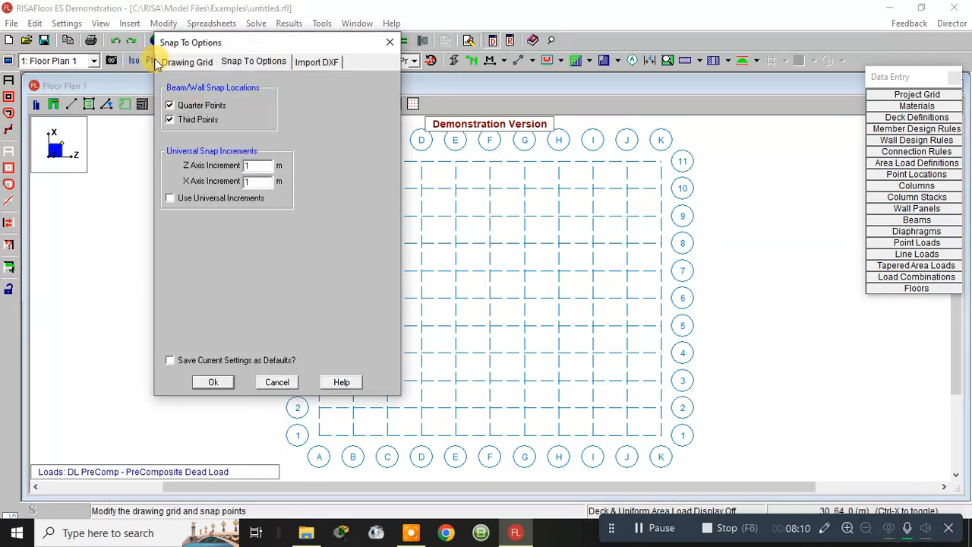
click(390, 42)
click(130, 22)
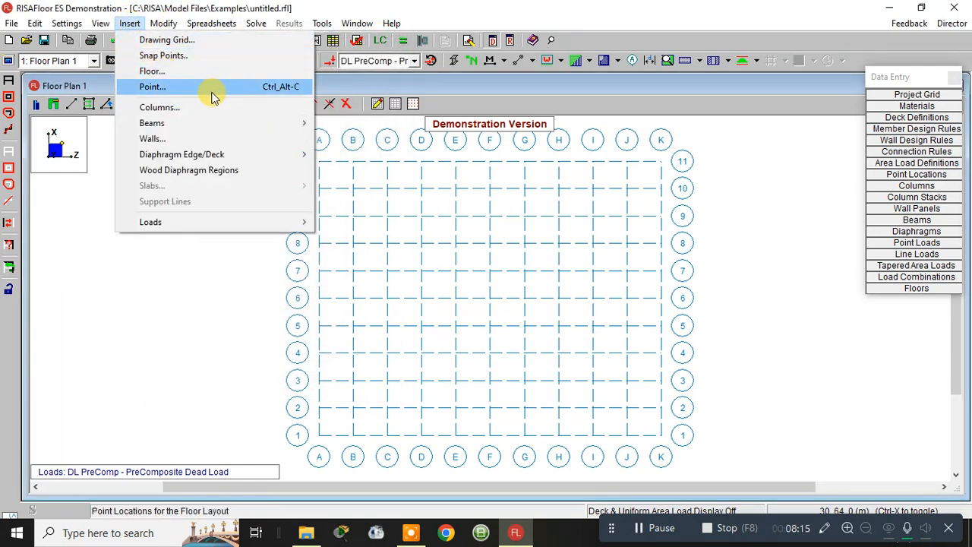
mouse_move(210, 132)
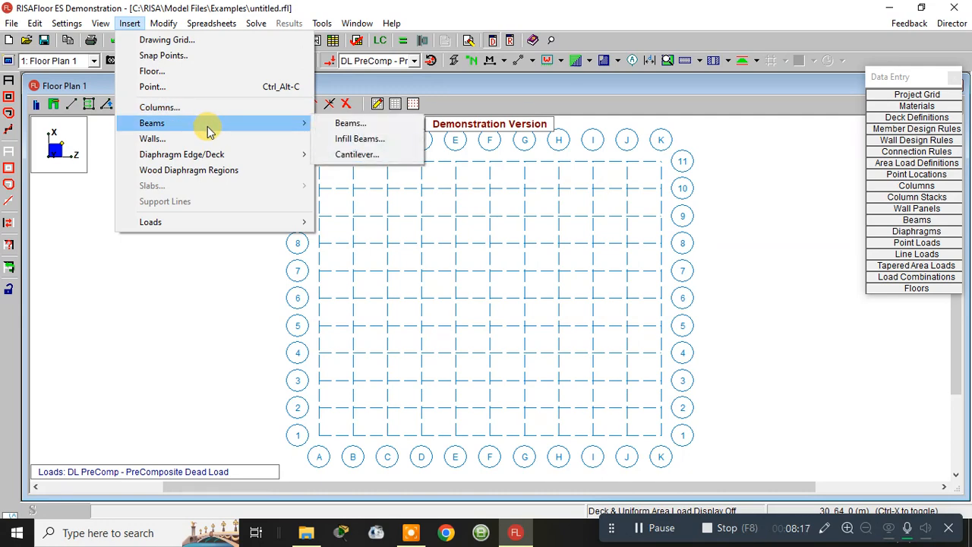
mouse_move(212, 156)
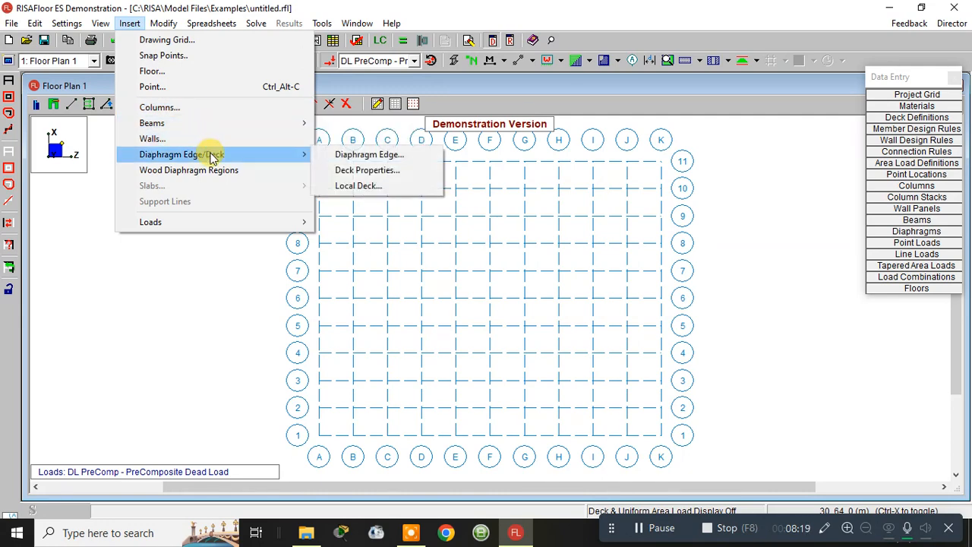
mouse_move(199, 224)
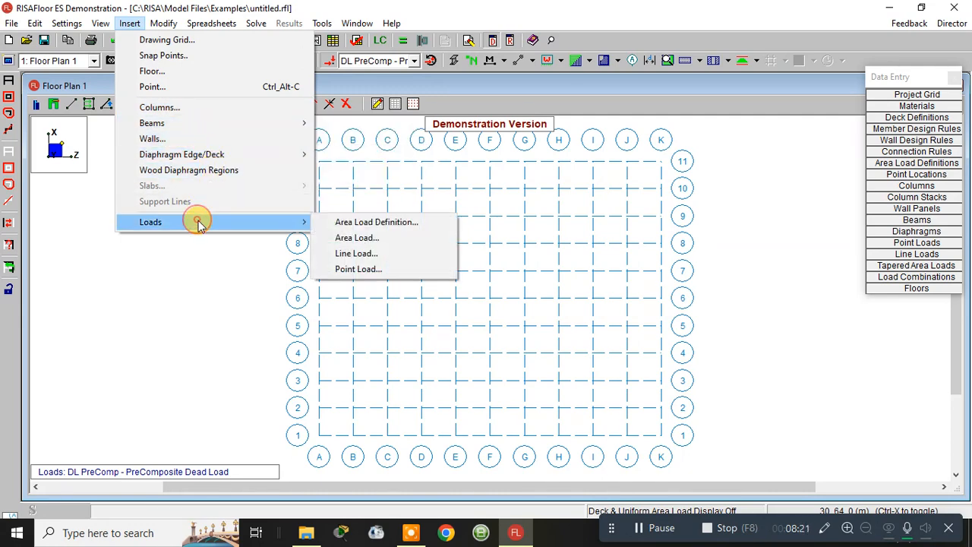
Examine the commands for modifying the model and the list of available data spreadsheets.
click(162, 24)
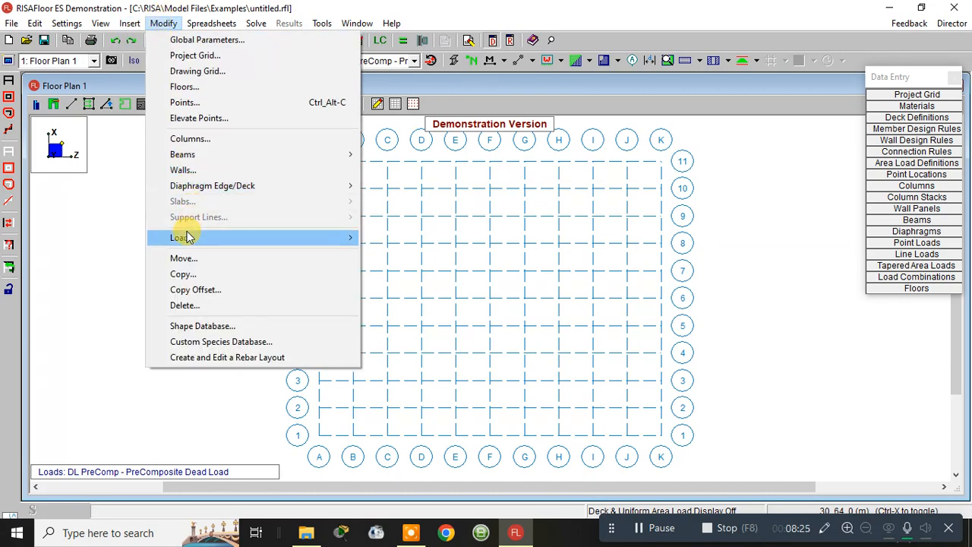
click(162, 23)
click(163, 24)
click(163, 25)
click(201, 23)
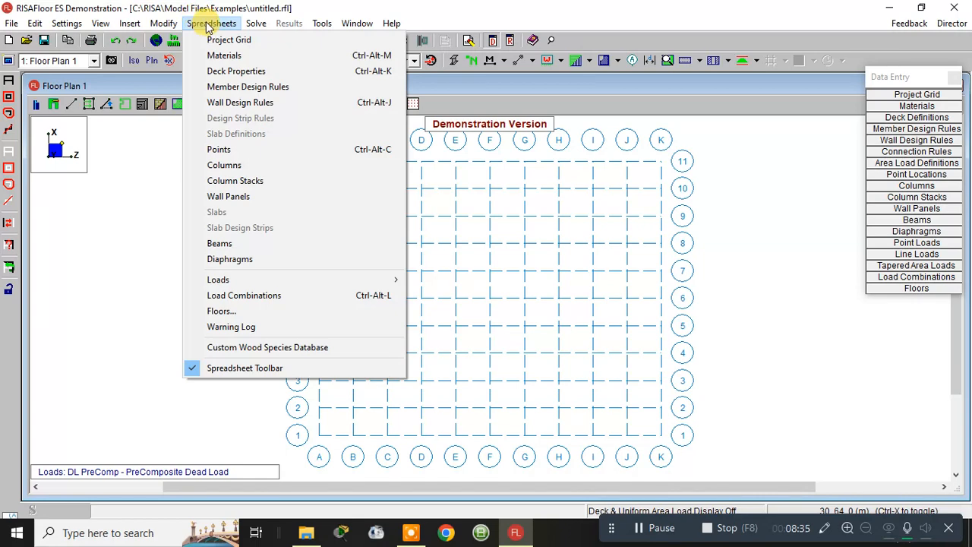
Examine the commands for solving the model, the RISA-3D data and other tools, and the window arrangement options.
mouse_move(256, 24)
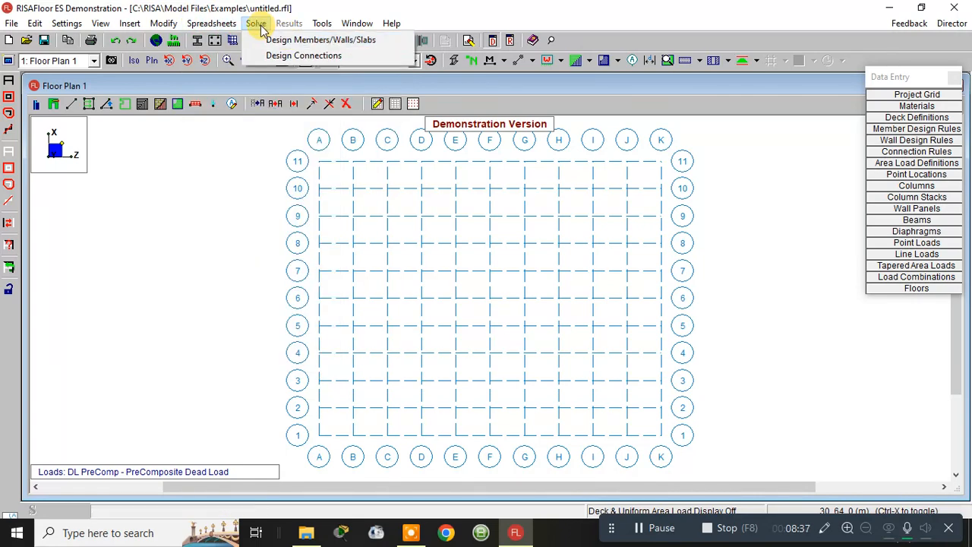
click(291, 56)
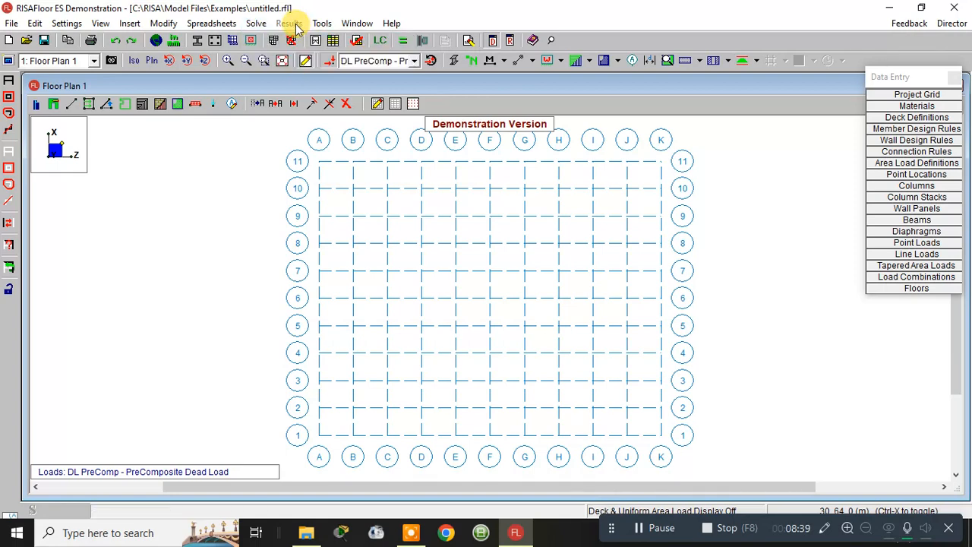
click(315, 26)
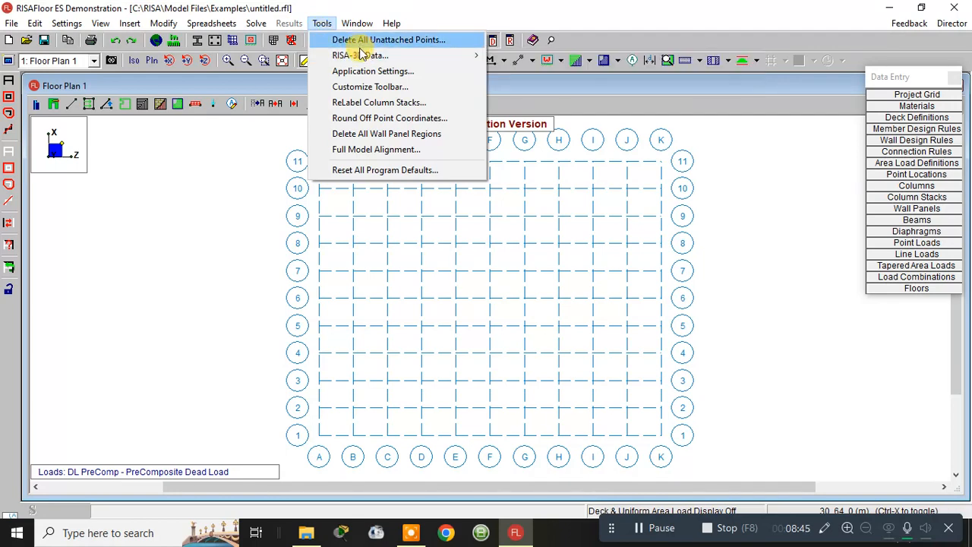
mouse_move(362, 55)
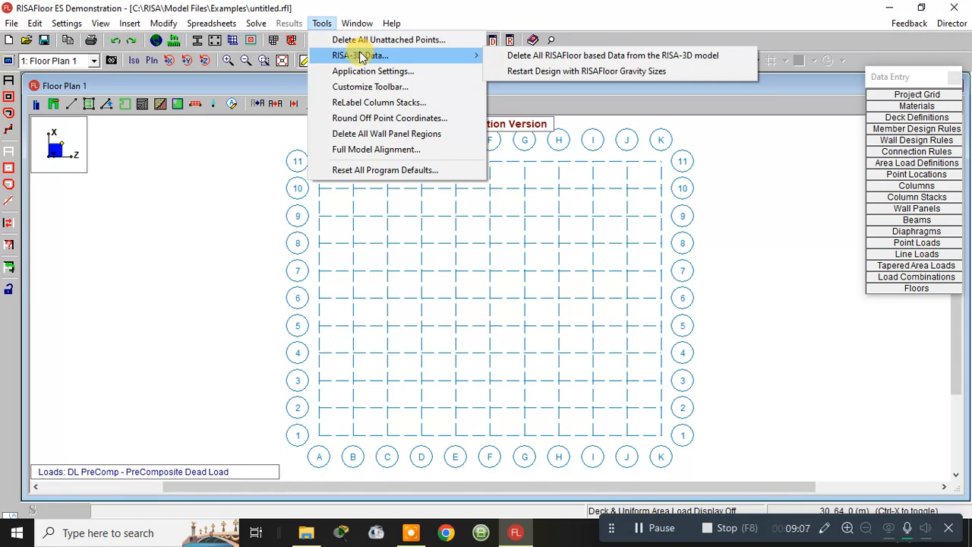
mouse_move(354, 27)
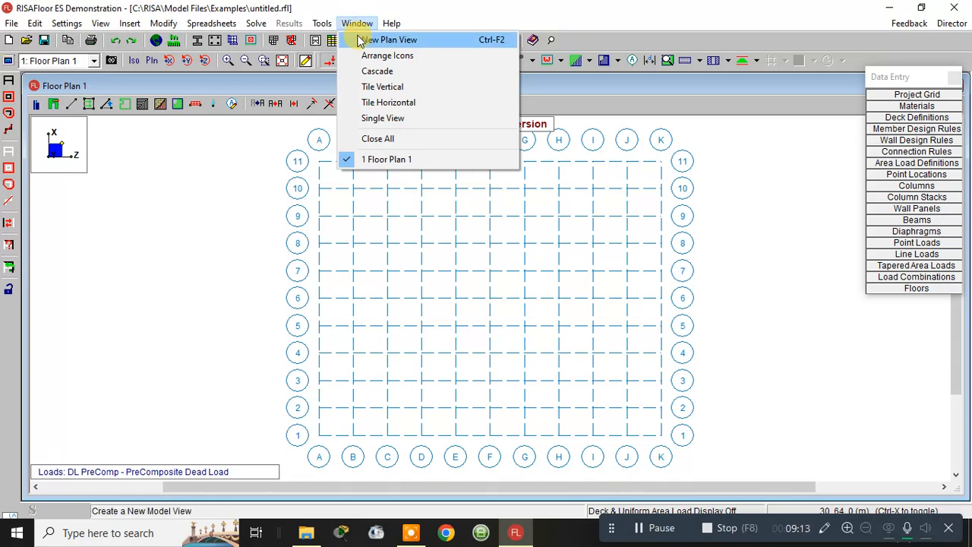
click(245, 140)
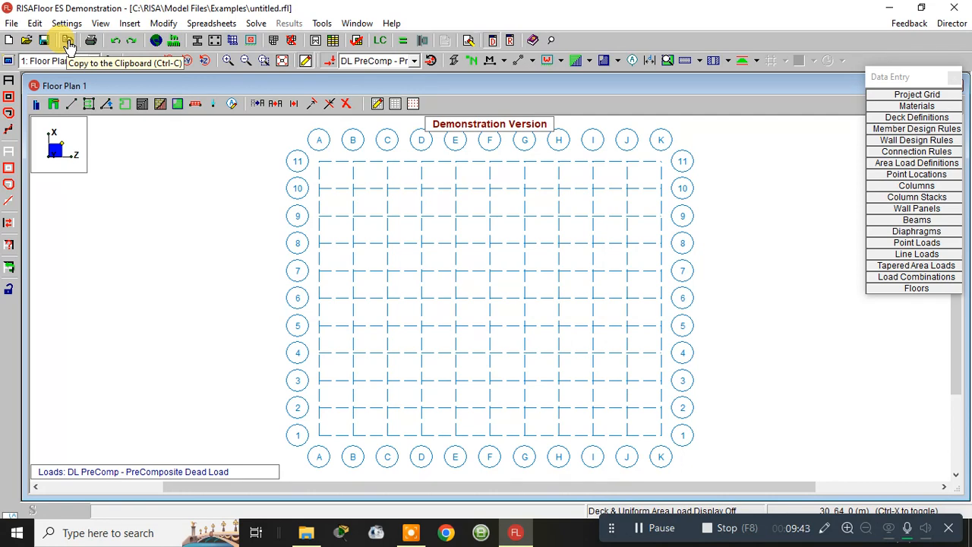
Recheck the design code and concrete settings in the global model settings, and close them without changes.
click(156, 42)
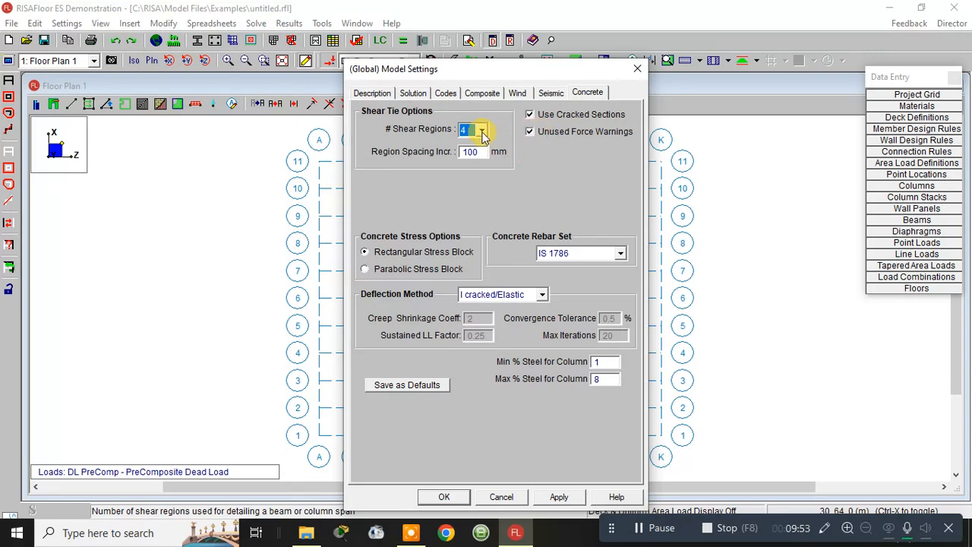
click(446, 93)
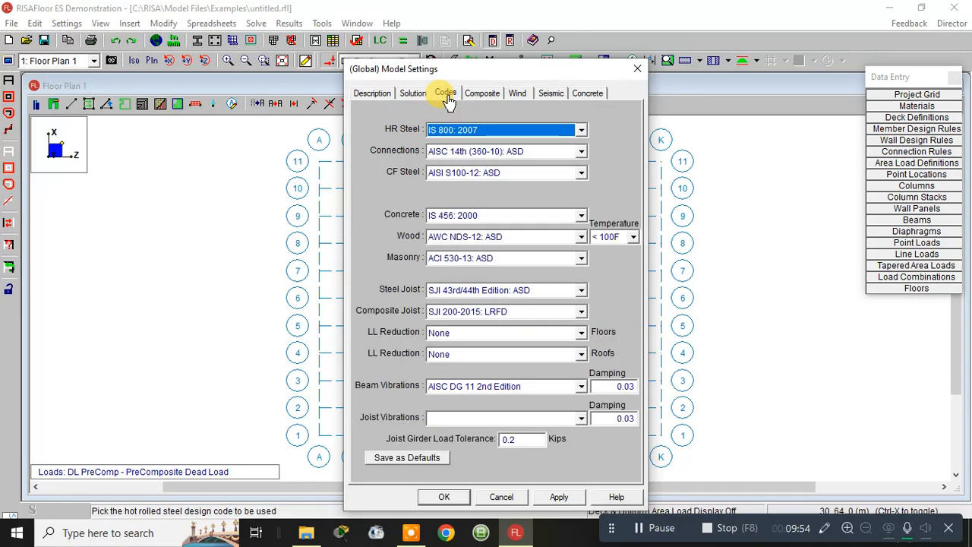
click(579, 95)
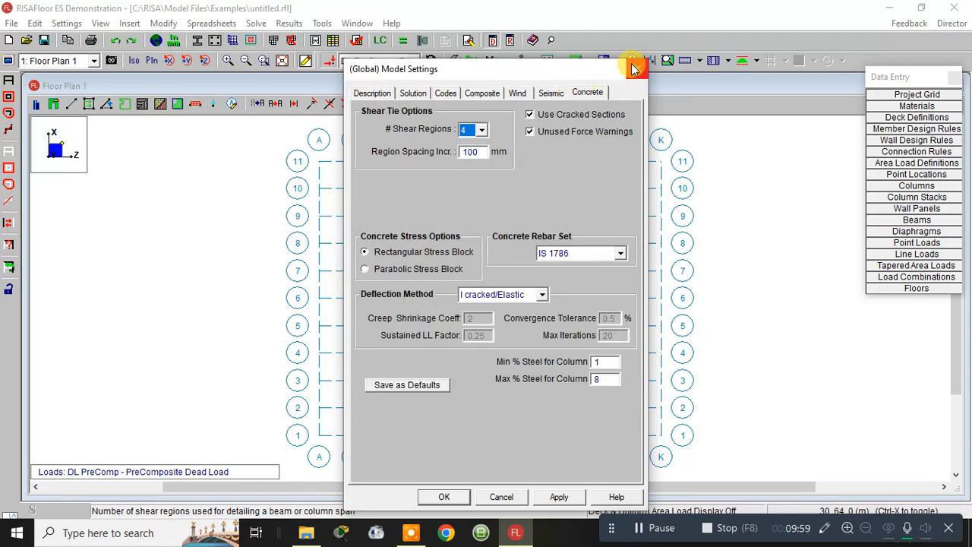
click(635, 69)
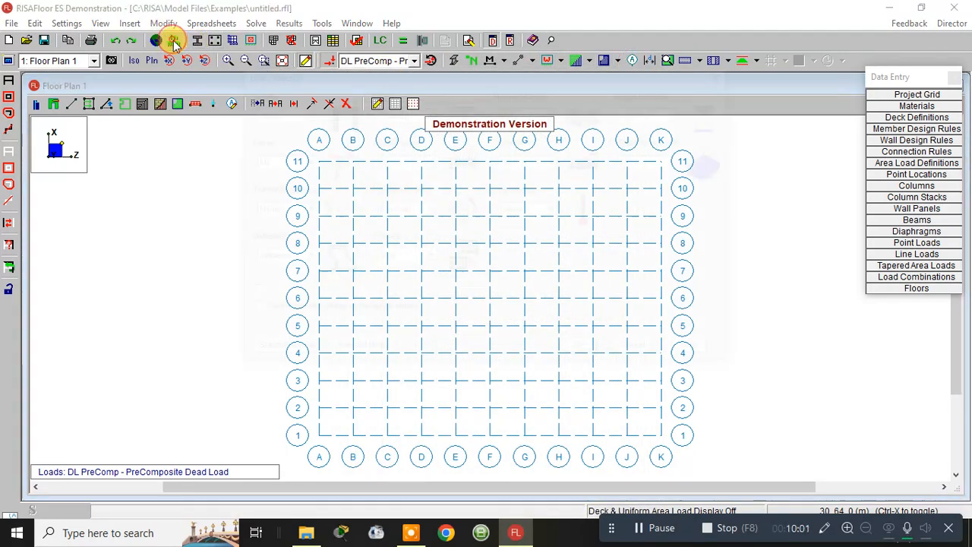
Examine the length unit choices, compare the Standard Imperial and Standard Metric unit sets, and leave the units unchanged.
click(175, 42)
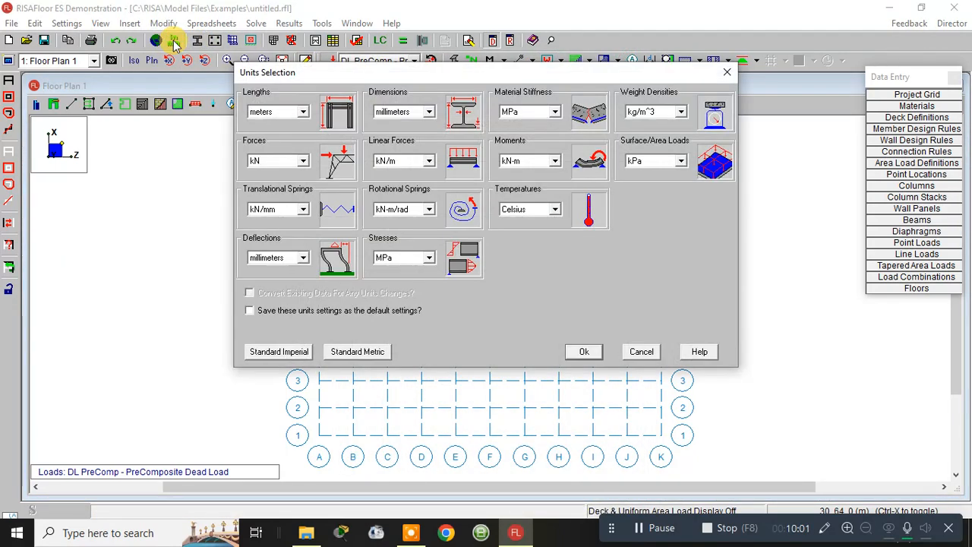
click(302, 112)
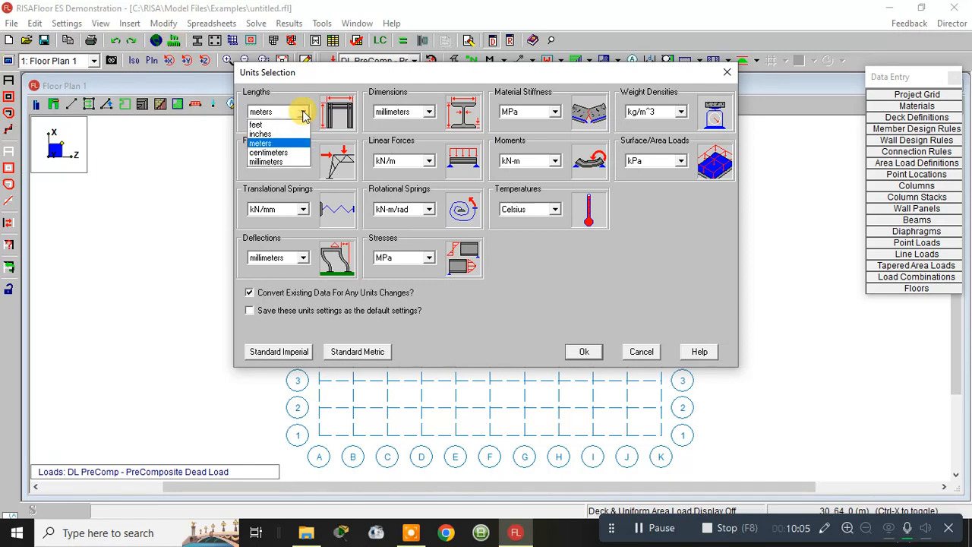
click(411, 91)
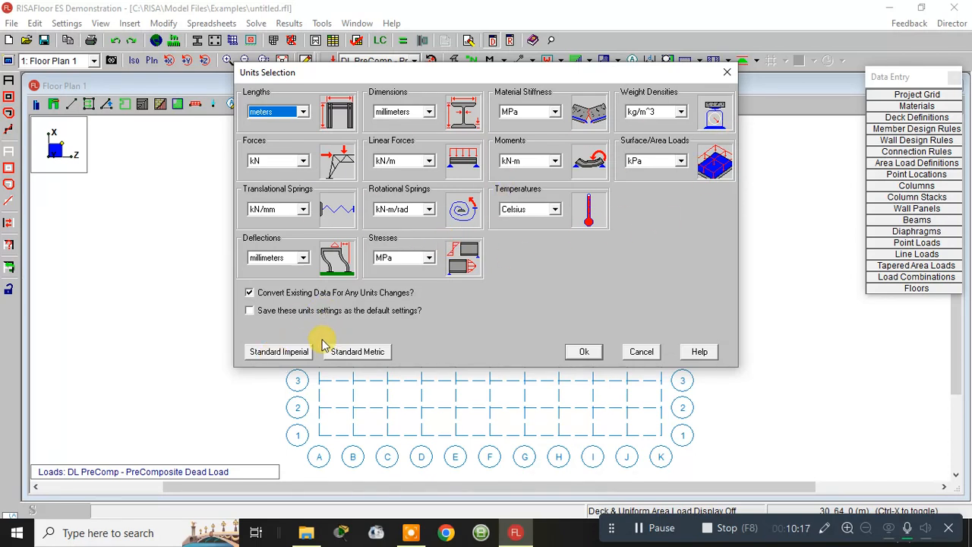
click(298, 353)
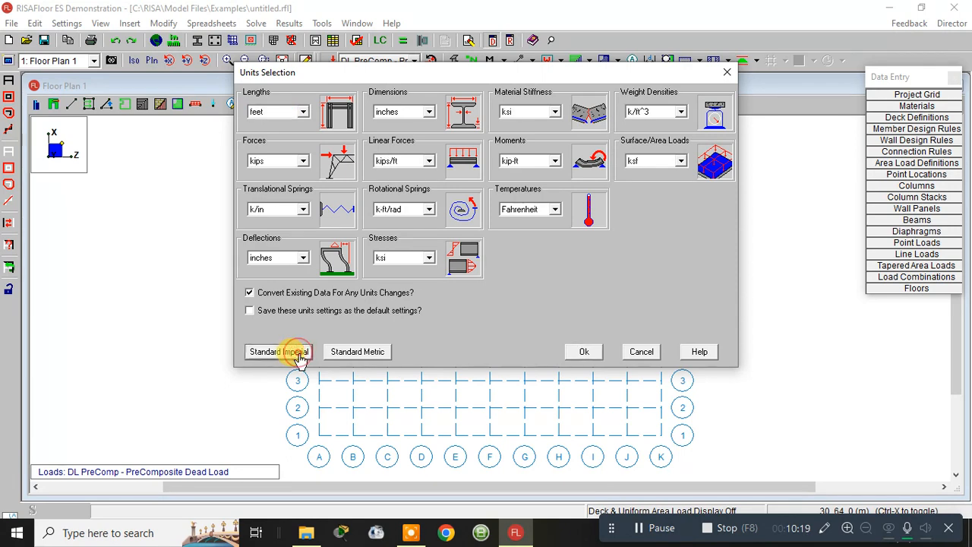
click(363, 354)
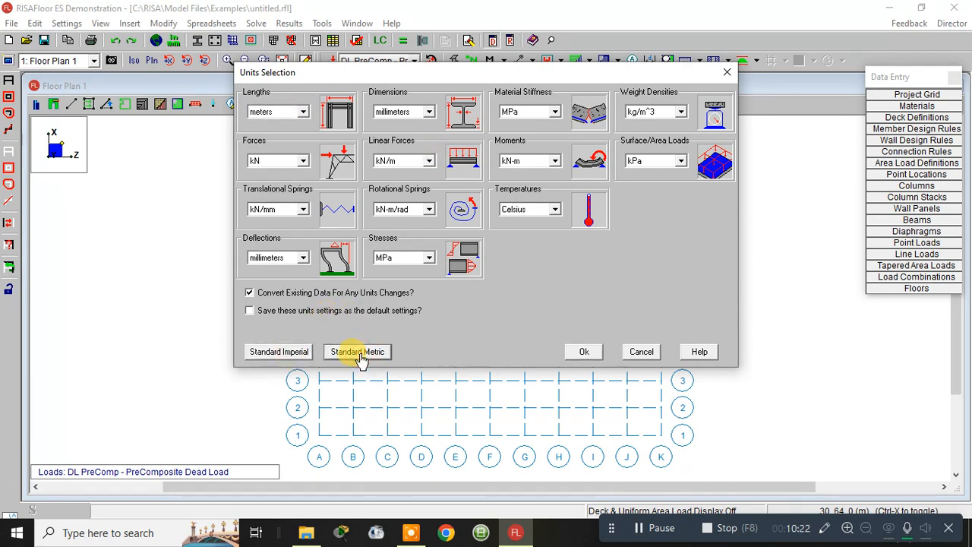
click(635, 351)
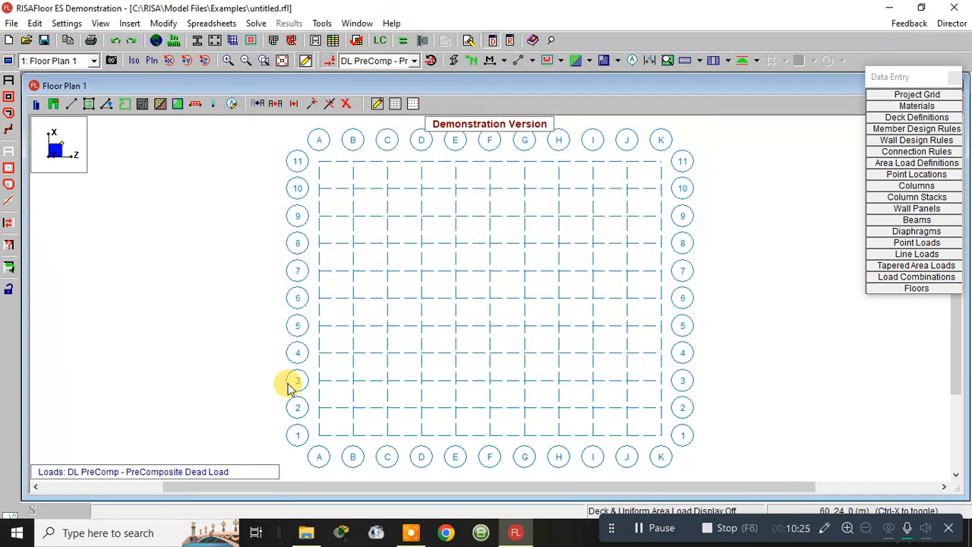
click(174, 41)
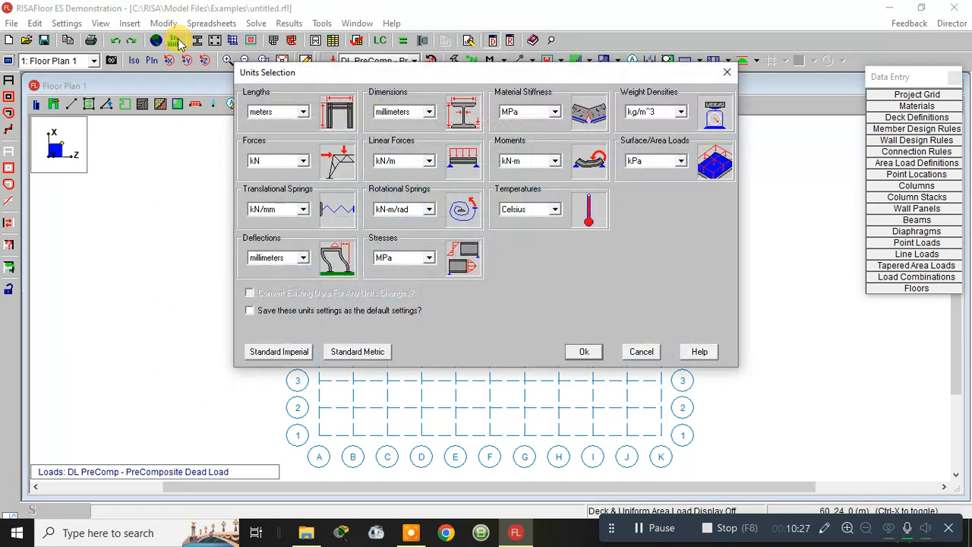
click(727, 72)
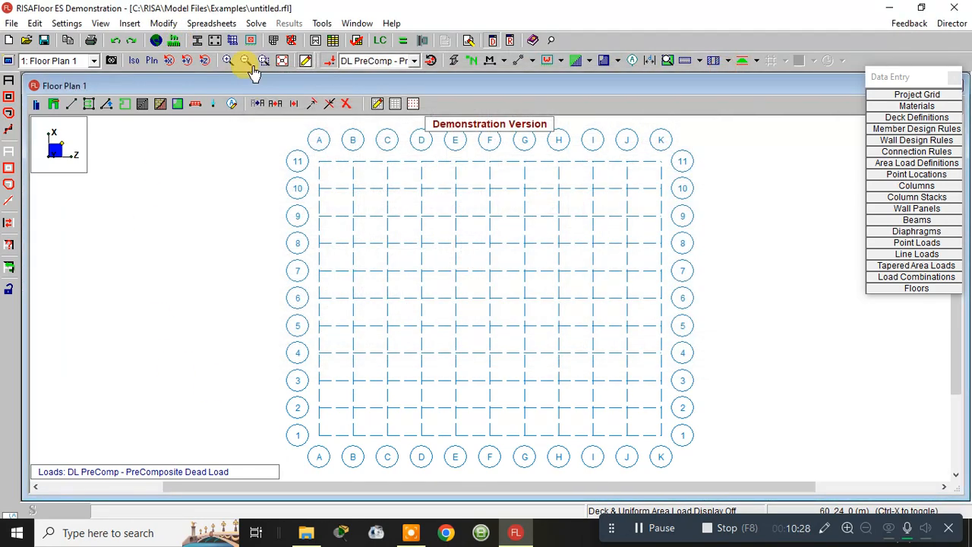
Review the hot-rolled section shapes in the shape database and close it.
click(196, 42)
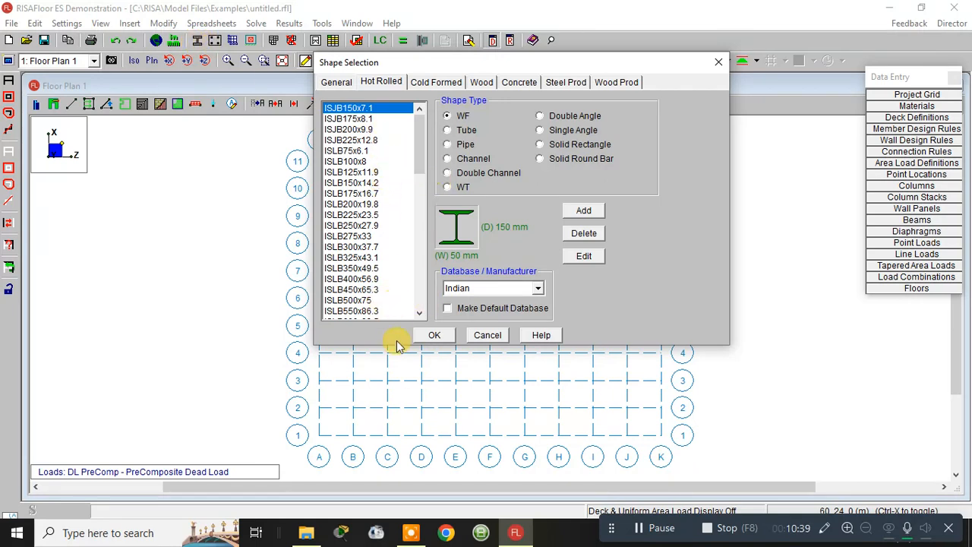
click(717, 61)
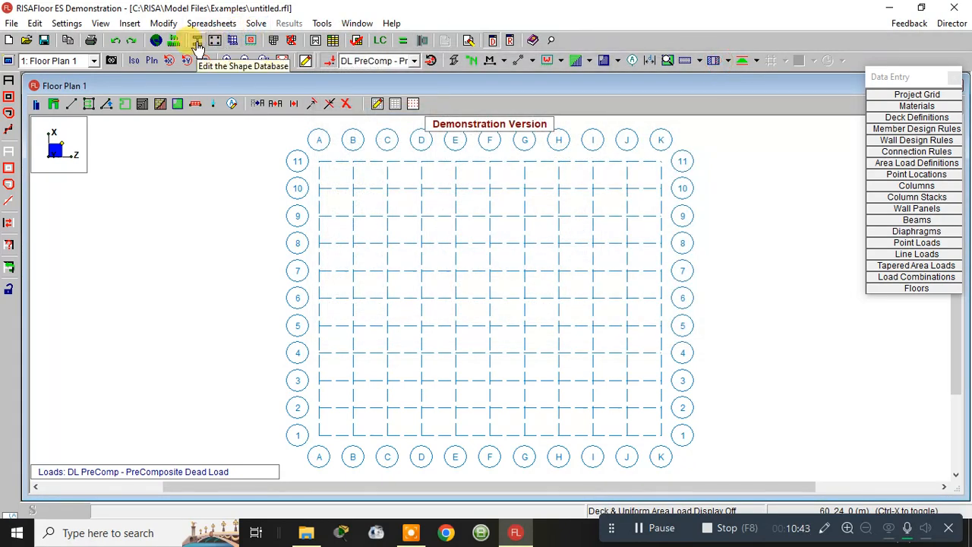
Review the beam rebar layout and the project grid lines table, closing both without changes.
click(217, 42)
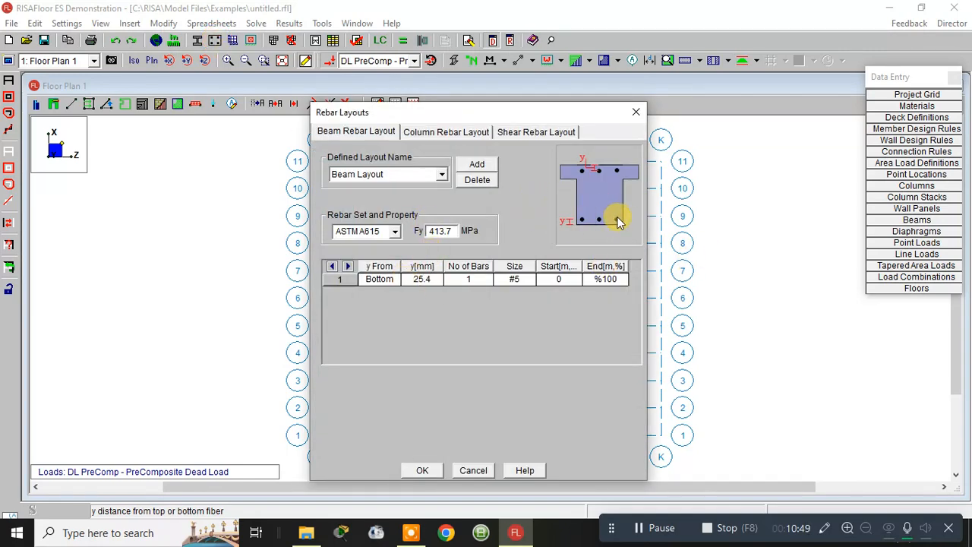
click(636, 113)
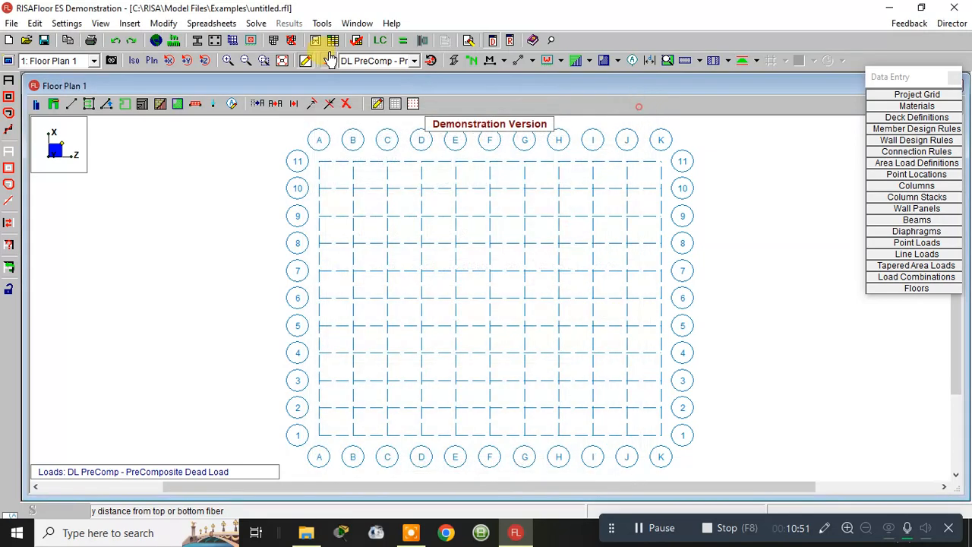
click(232, 41)
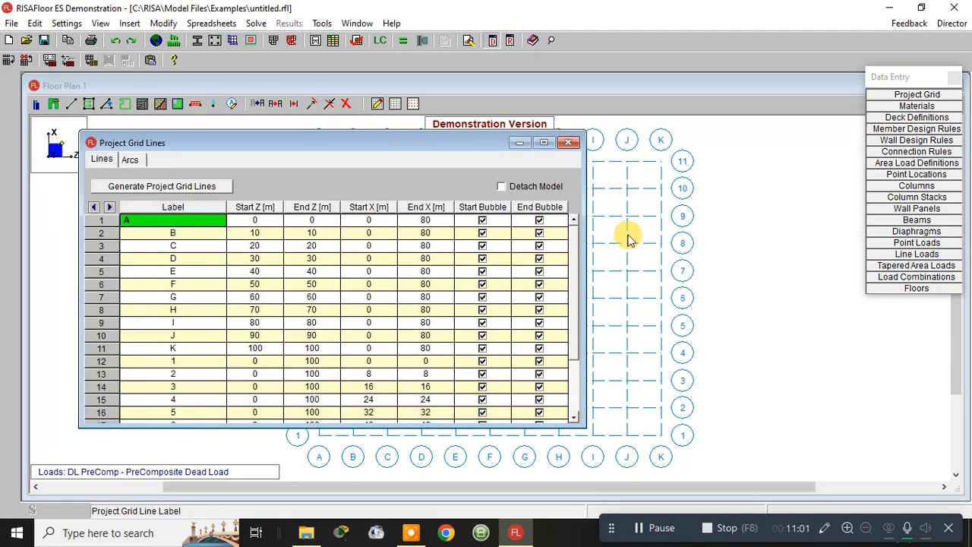
click(568, 142)
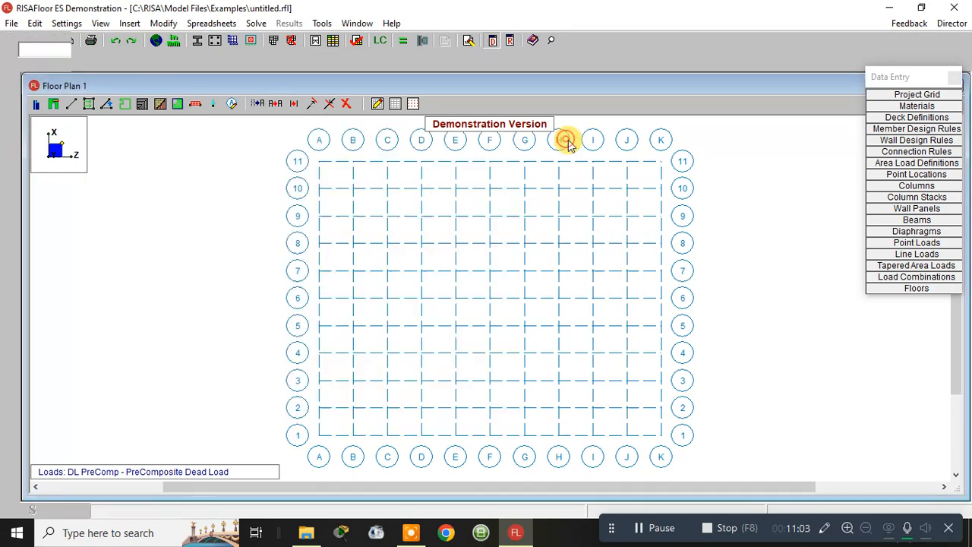
Inspect the wall opening templates library and the options for creating a new floor plan, closing both without changes.
click(251, 41)
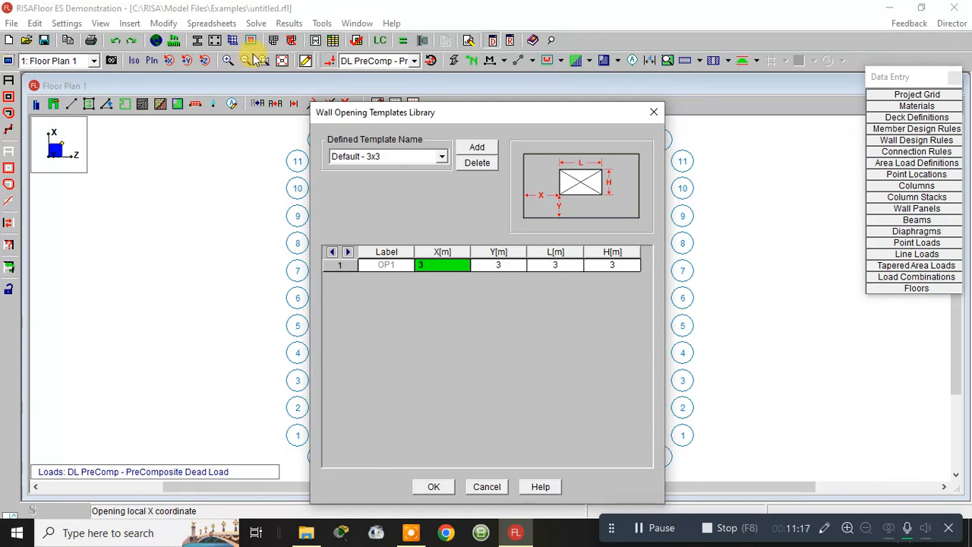
click(655, 113)
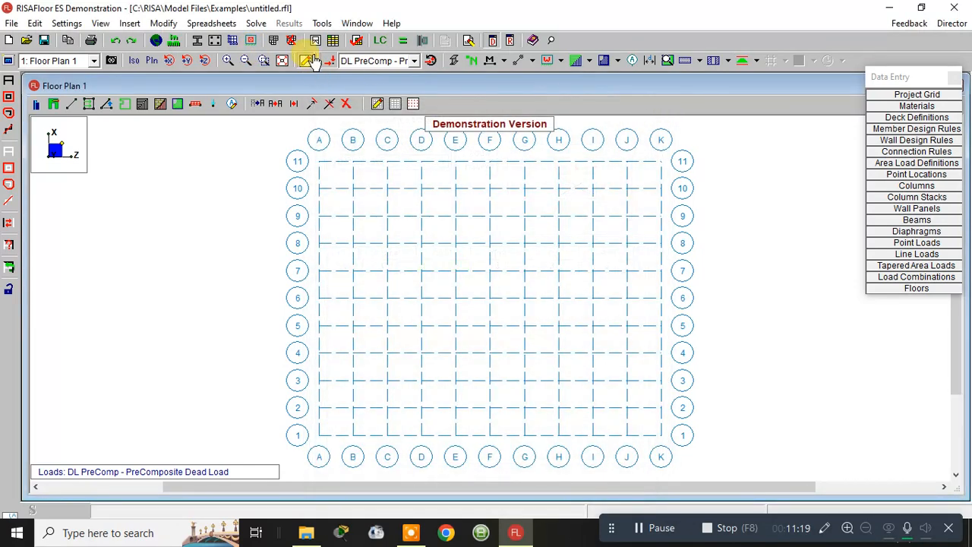
click(272, 47)
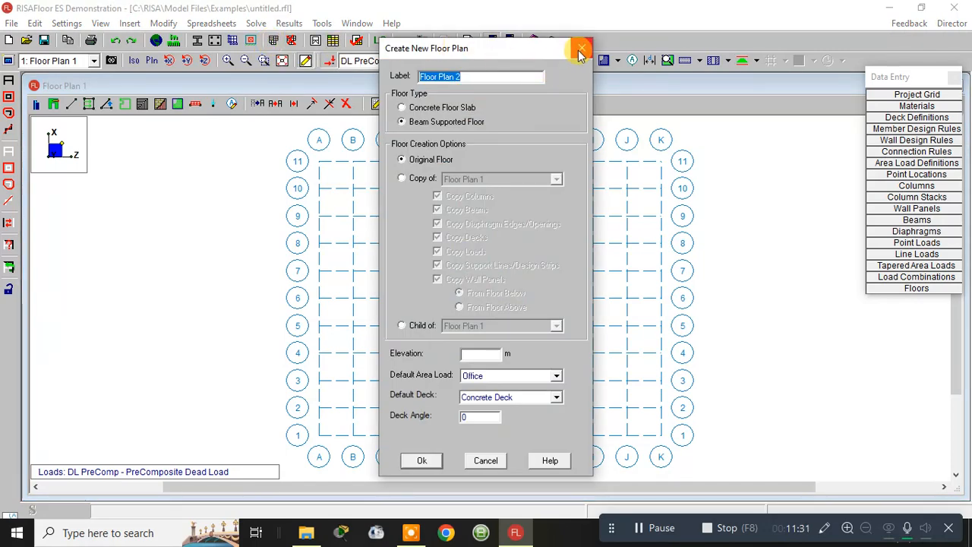
click(581, 51)
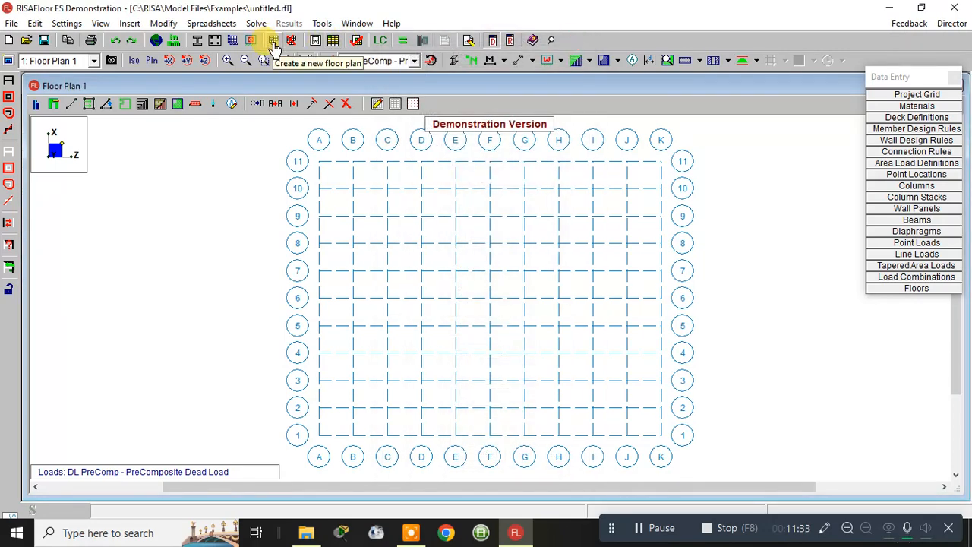
Review the Floors spreadsheet and its Create New Floor command, dismiss the new floor form, and close the spreadsheet.
click(924, 290)
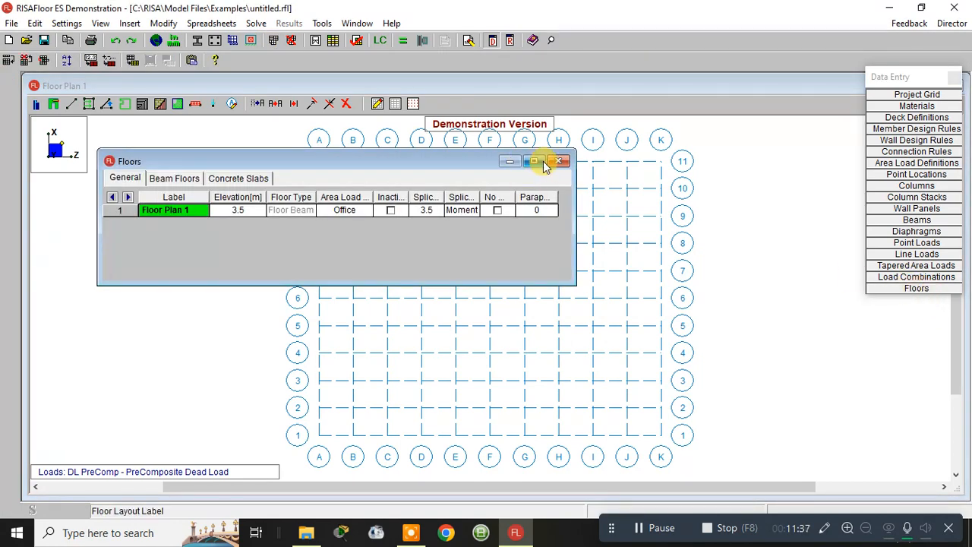
click(111, 210)
right_click(112, 212)
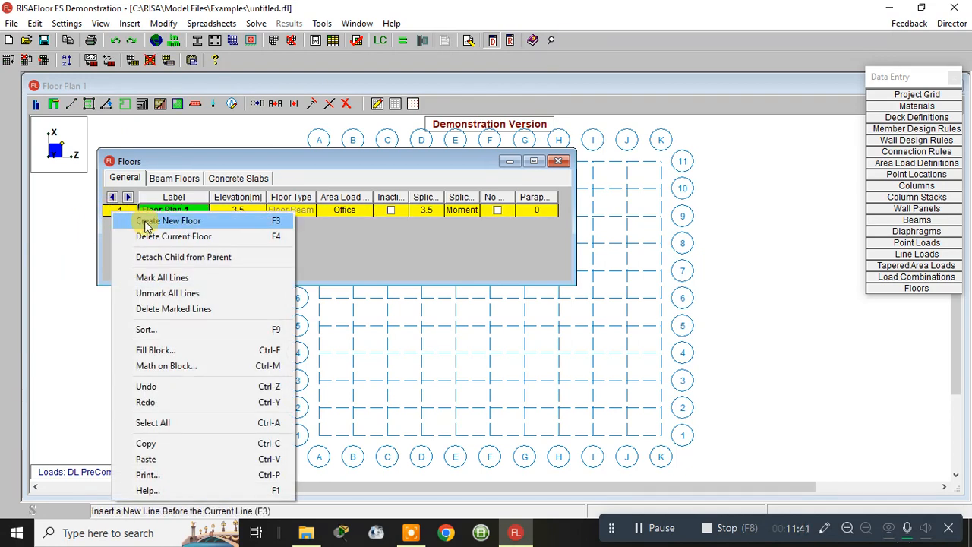
click(144, 221)
click(582, 48)
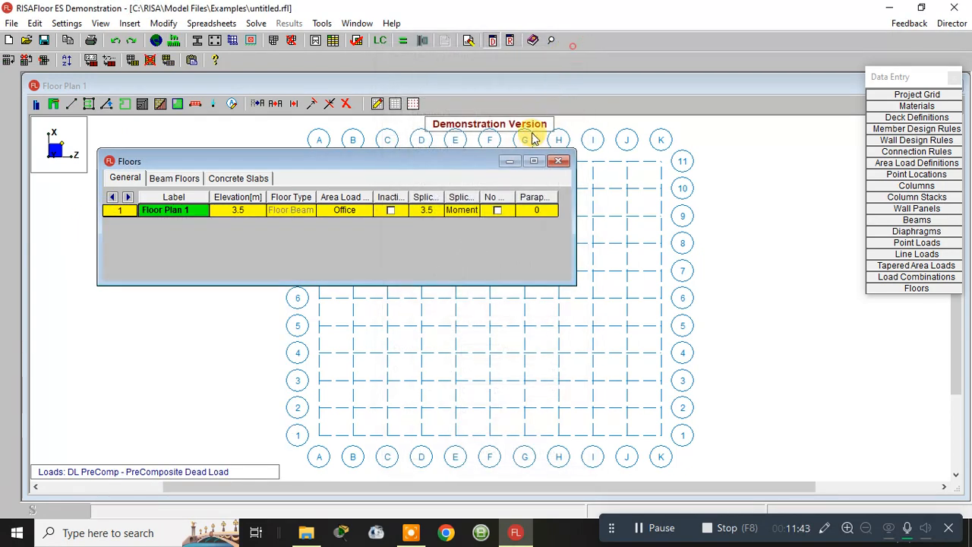
click(560, 159)
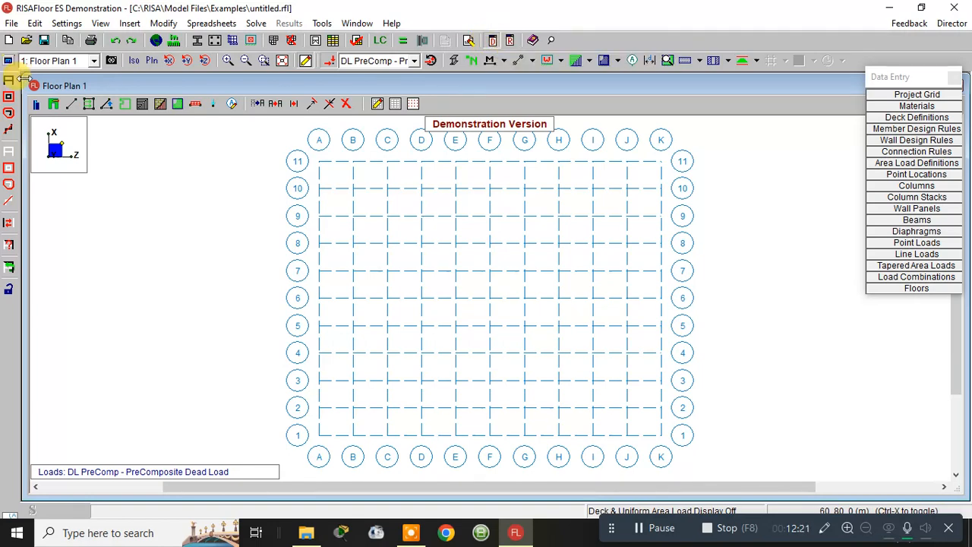
Check the available model views, keep Floor Plan 1 displayed, and try zooming in and fitting the whole grid back into view.
click(94, 60)
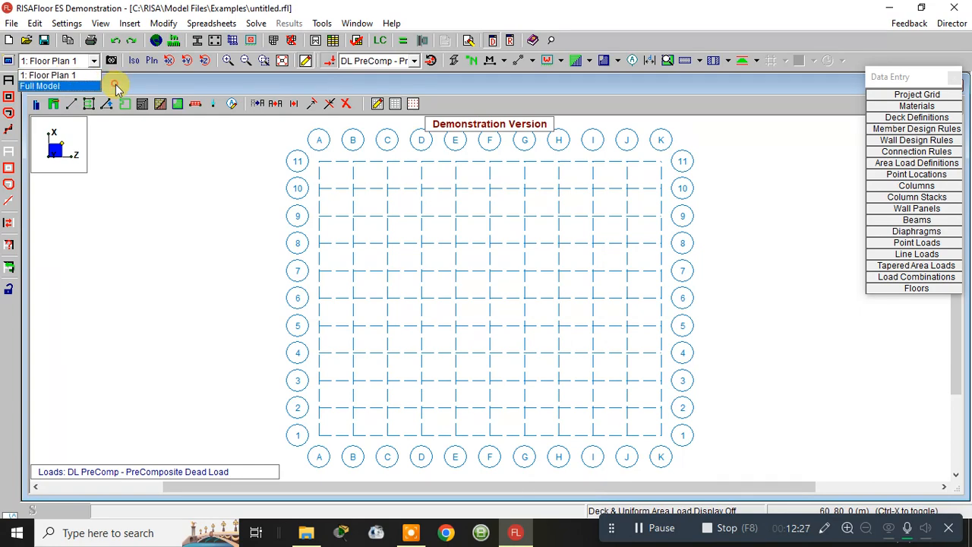
click(69, 78)
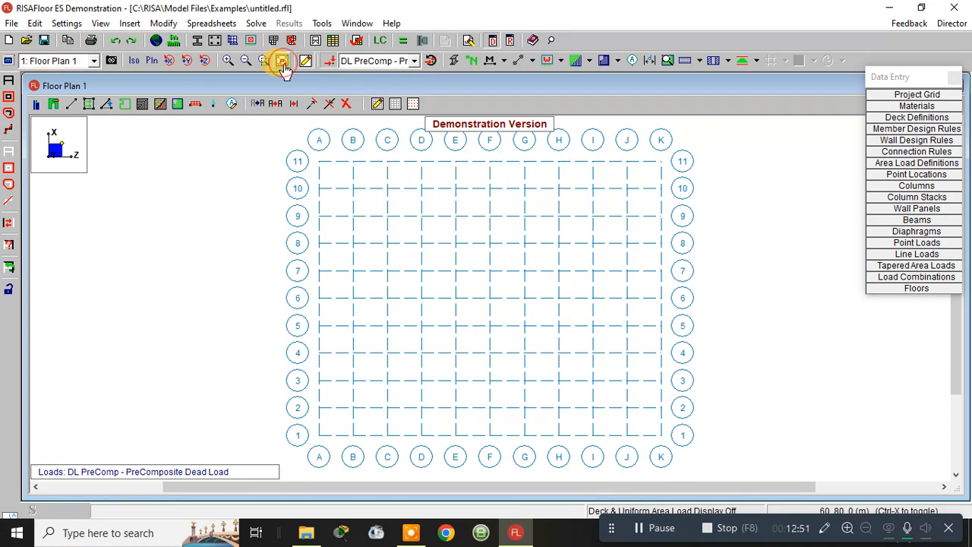
scroll(433, 287, up, 3)
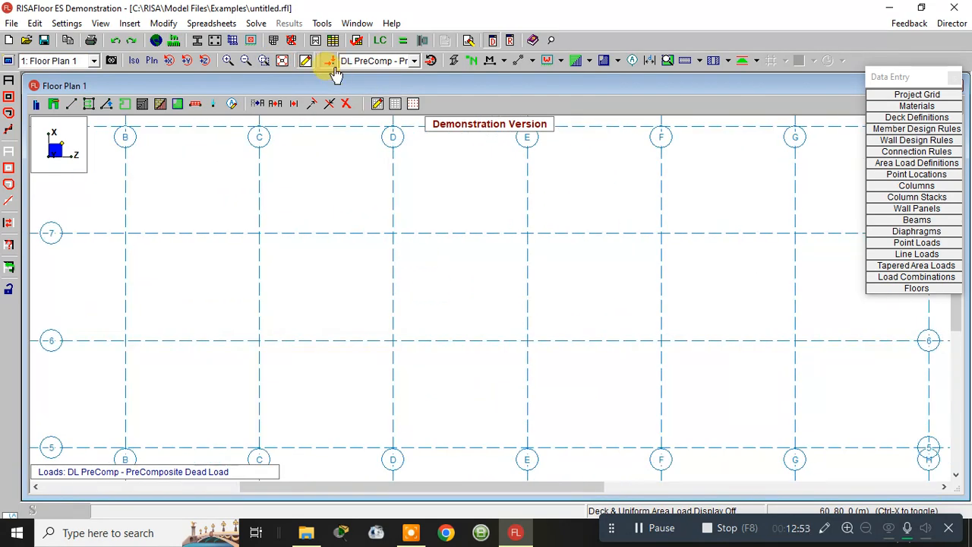
click(281, 60)
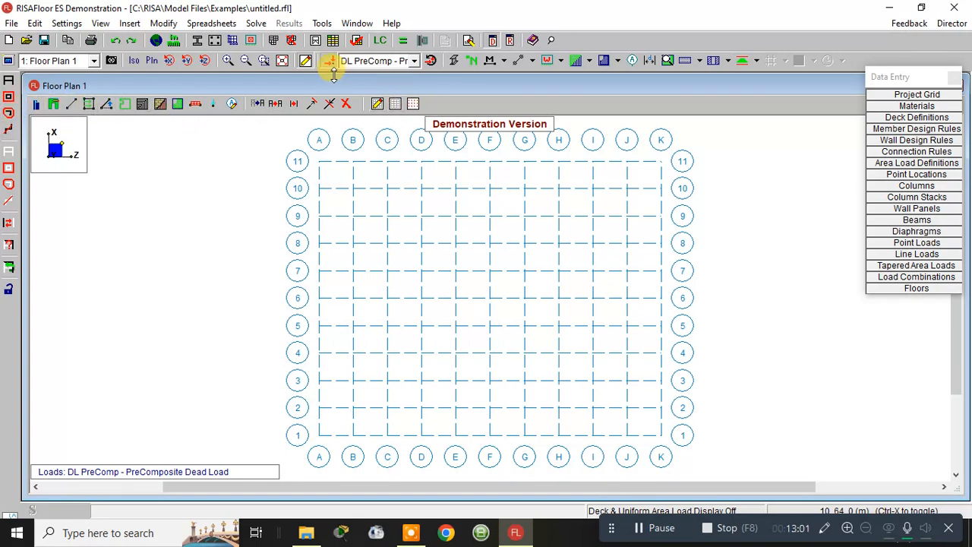
Hide and restore the drawing toolbar, and toggle the load display twice.
click(305, 61)
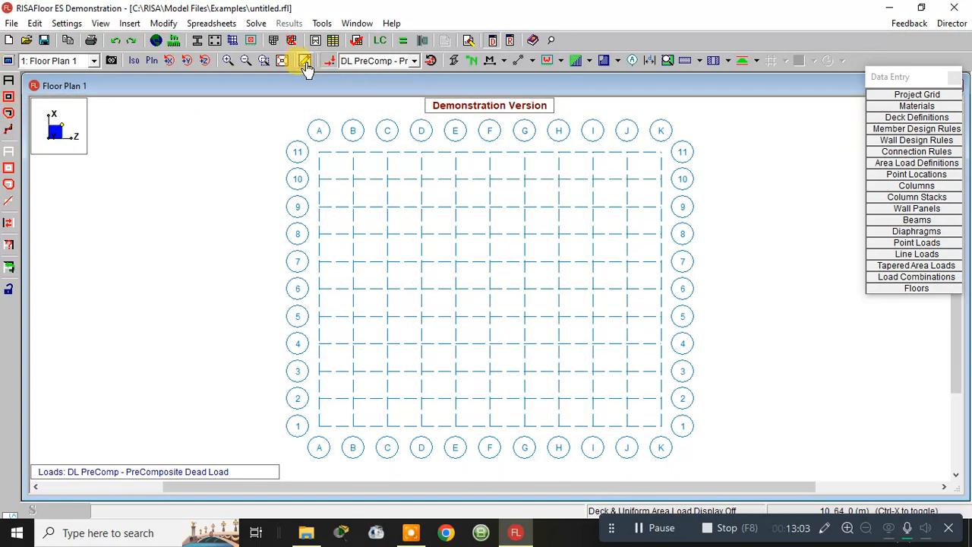
click(307, 66)
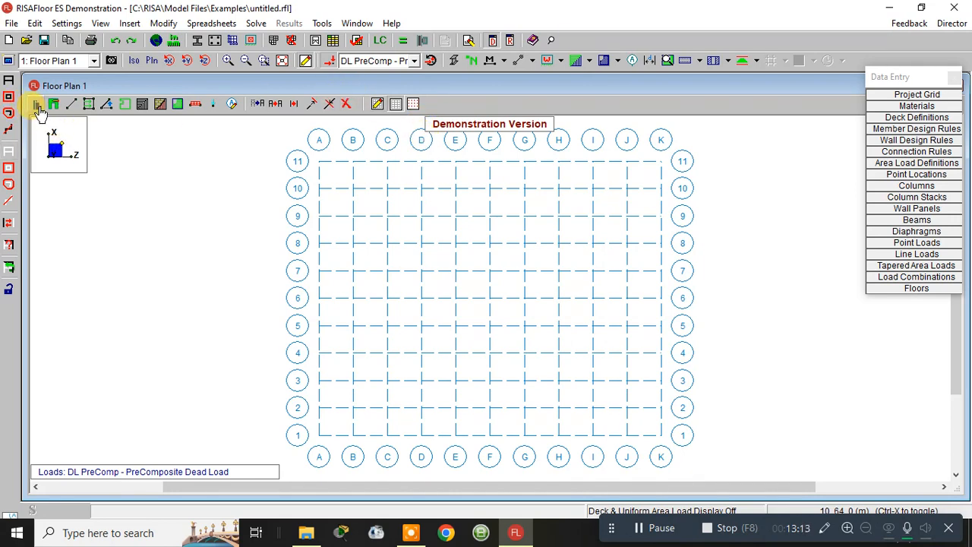
click(331, 63)
click(331, 63)
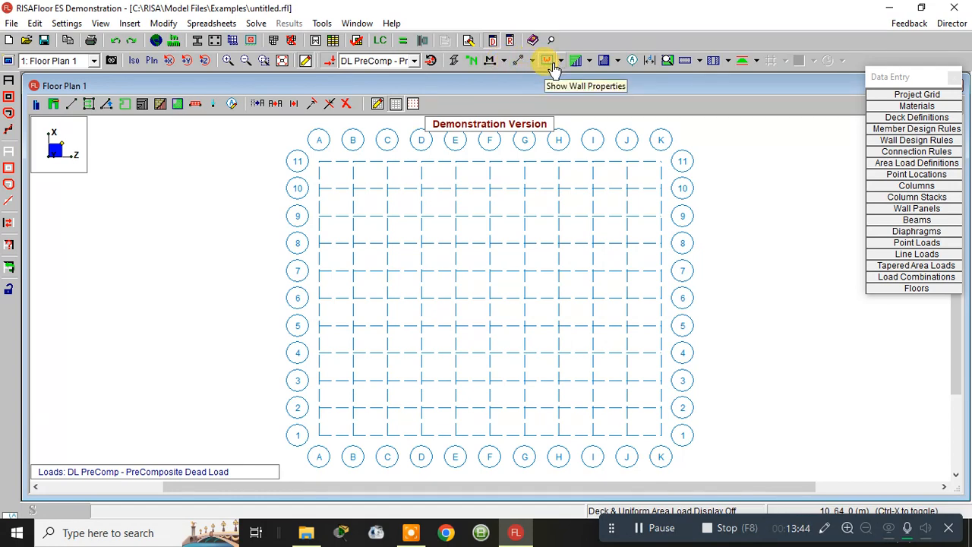
Turn on the area load display with its legend and check its display options.
click(603, 60)
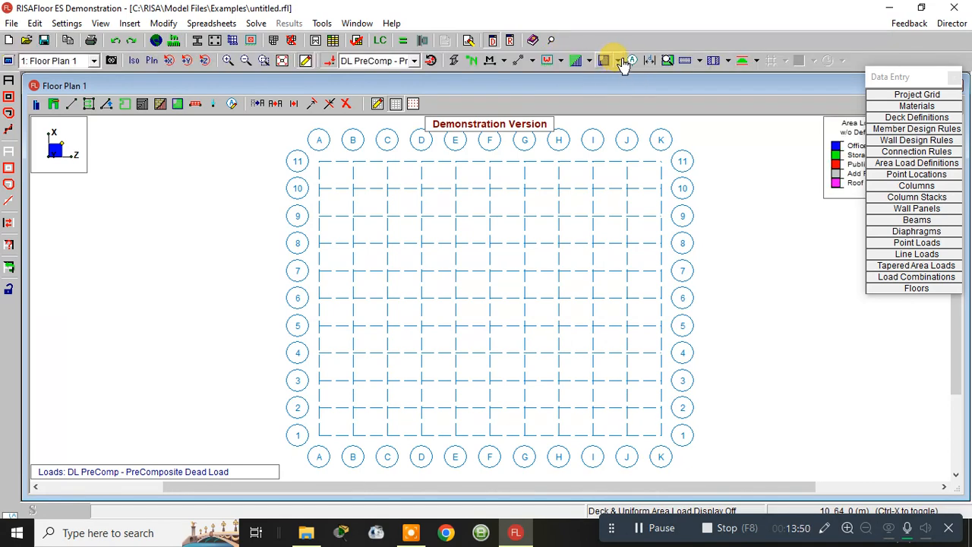
click(622, 61)
click(620, 61)
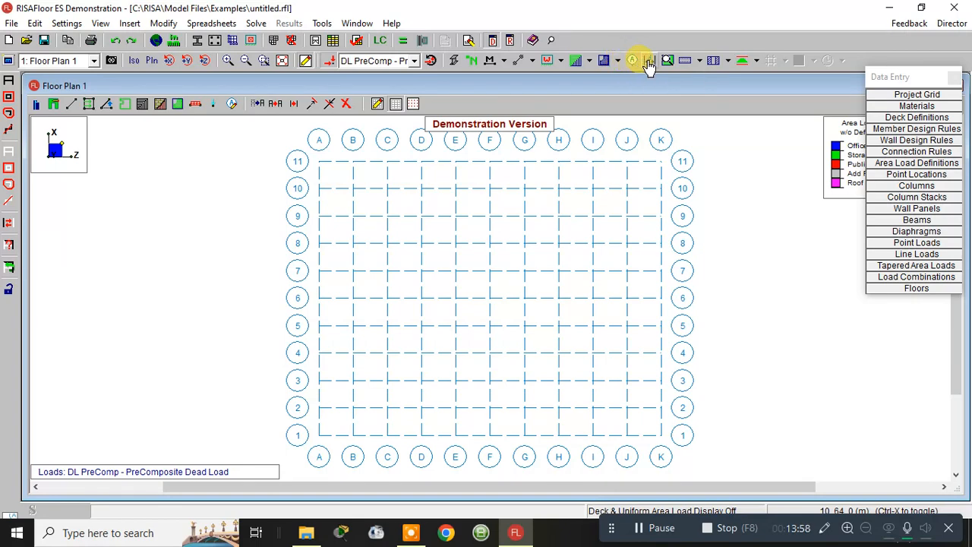
Examine the display options for N-S and E-W reinforcing bars and for out-of-plane moment and shear, leaving them unchanged.
click(699, 62)
click(699, 62)
click(699, 62)
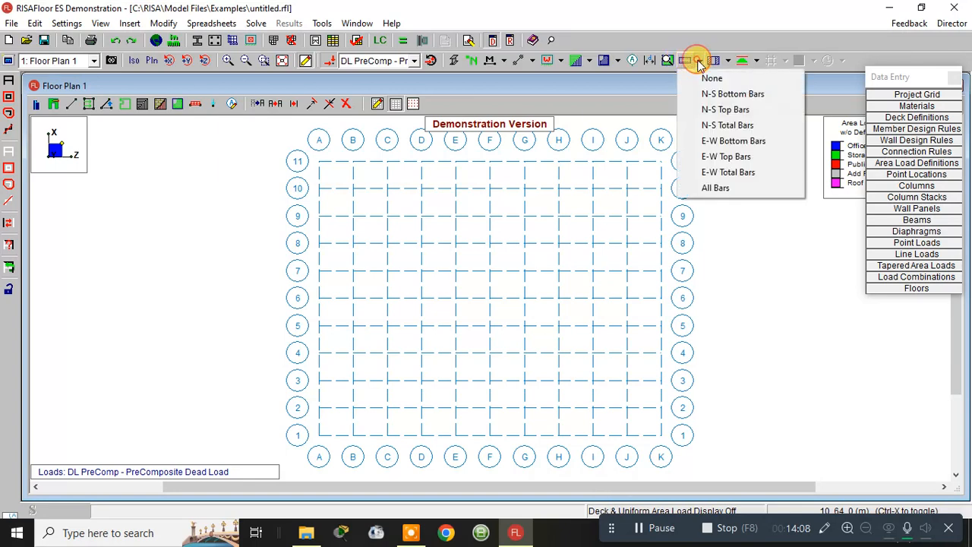
click(703, 61)
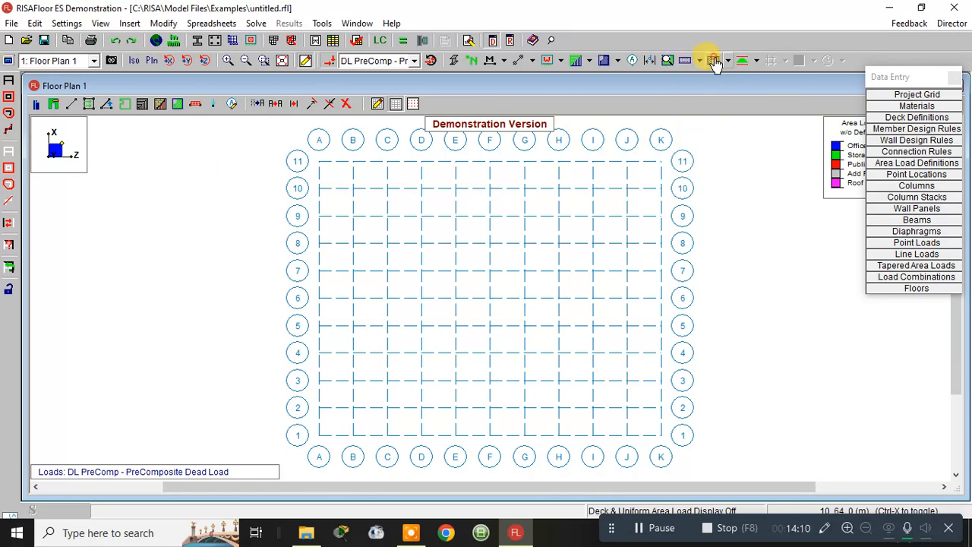
click(756, 62)
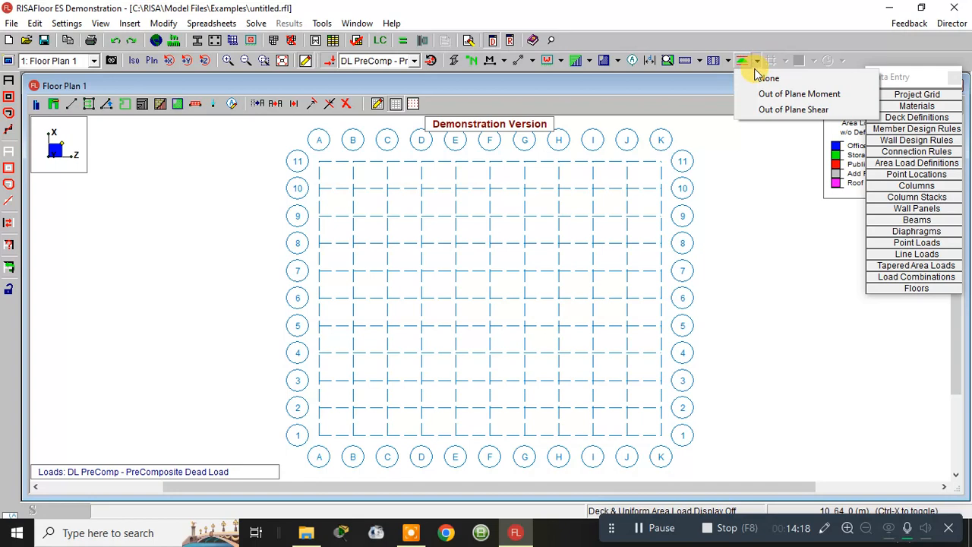
click(707, 76)
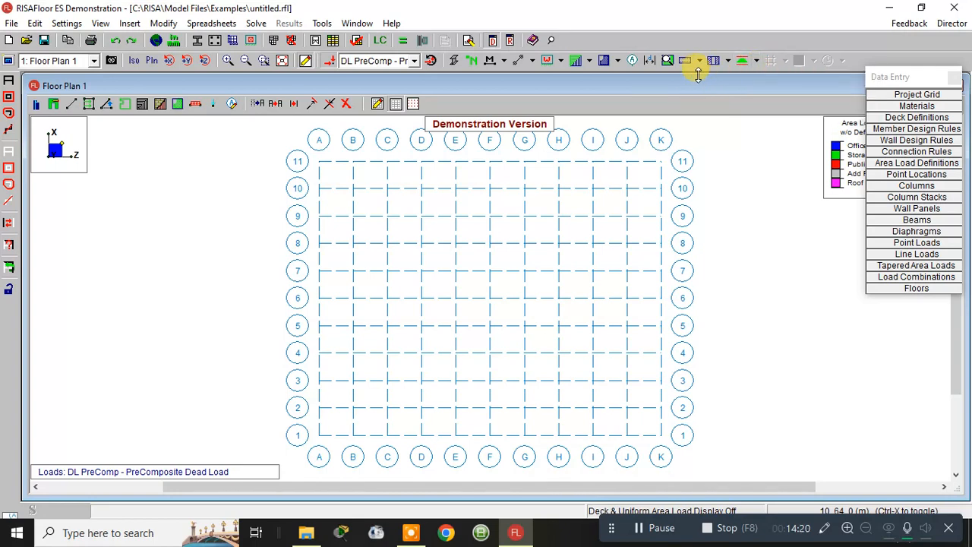